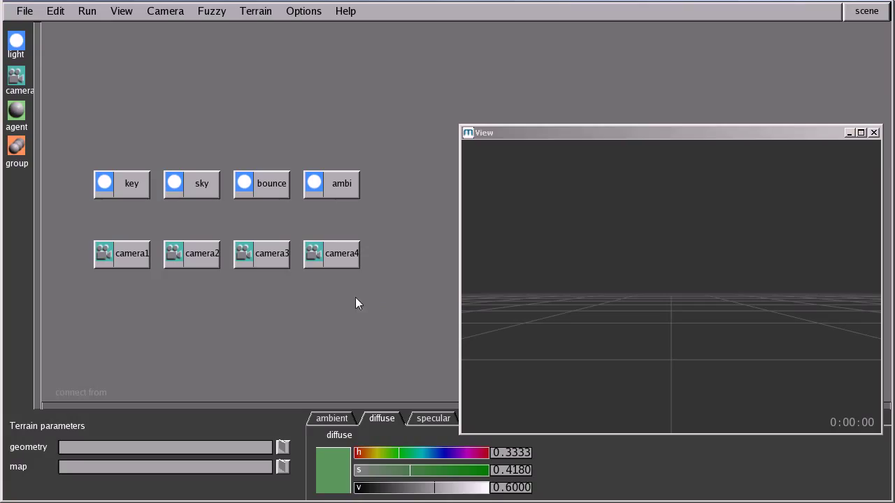
# Switch from scene mode to body editing mode using the editing-mode list
pyautogui.click(873, 14)
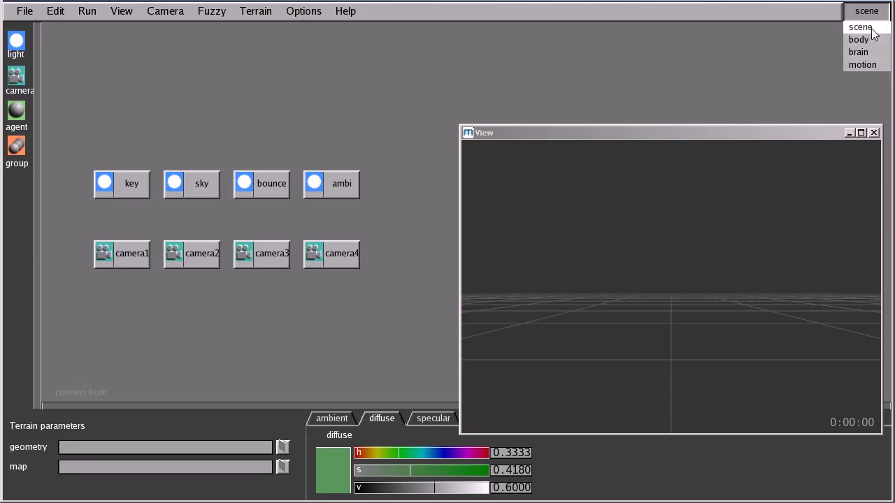
pyautogui.click(871, 27)
pyautogui.click(867, 12)
pyautogui.click(867, 31)
pyautogui.click(867, 11)
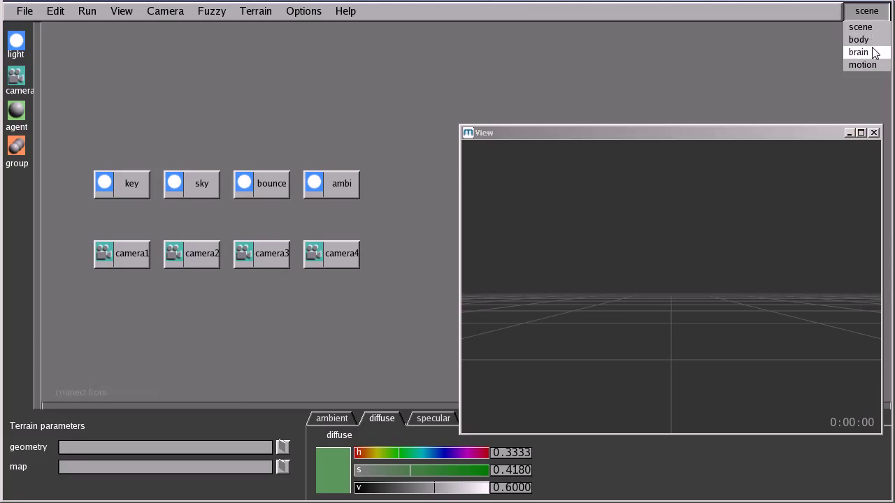
pyautogui.click(868, 26)
pyautogui.click(866, 15)
pyautogui.doubleClick(866, 15)
pyautogui.click(865, 19)
pyautogui.click(865, 19)
pyautogui.click(873, 43)
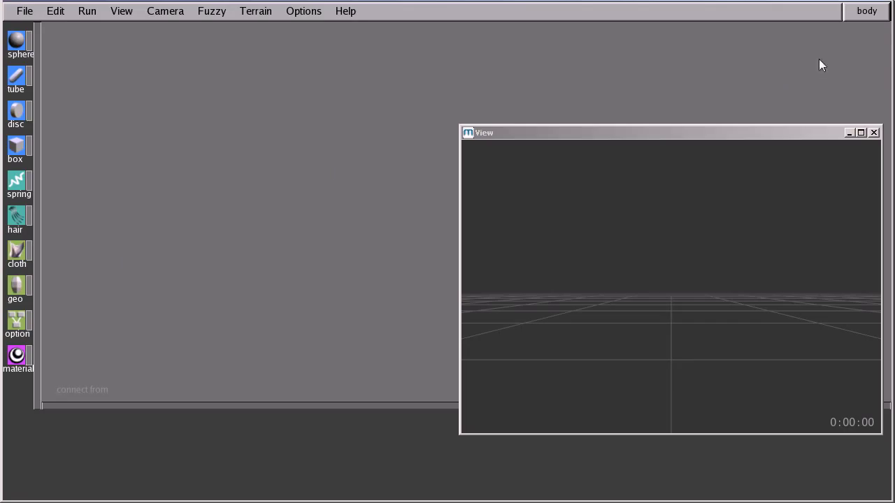
# Switch to brain editing mode, then to motion editing mode
pyautogui.click(867, 12)
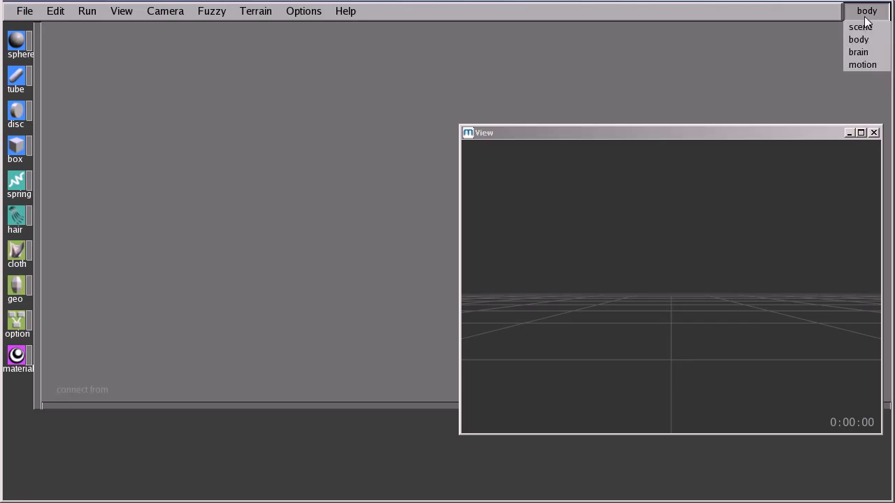
pyautogui.click(880, 53)
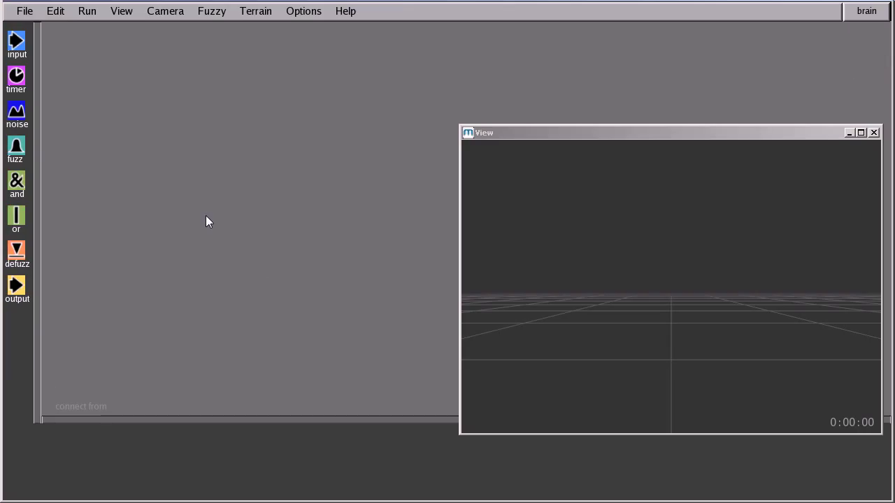
pyautogui.click(867, 12)
pyautogui.click(872, 67)
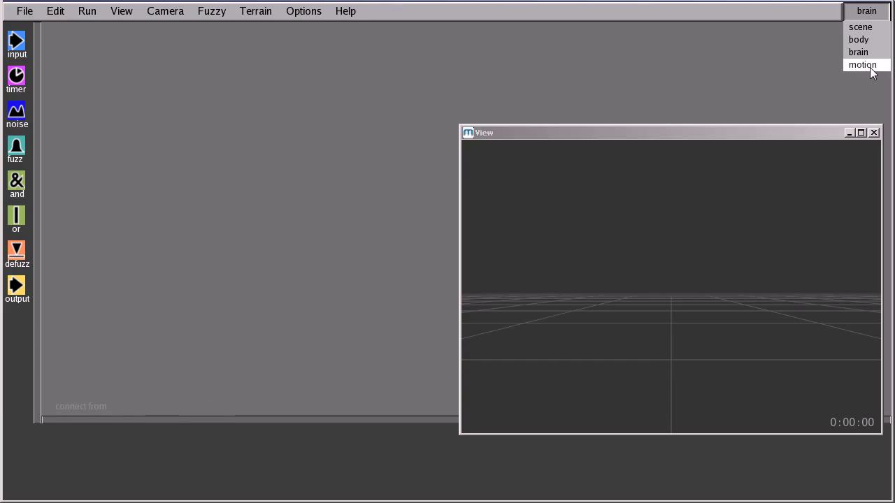
pyautogui.click(871, 66)
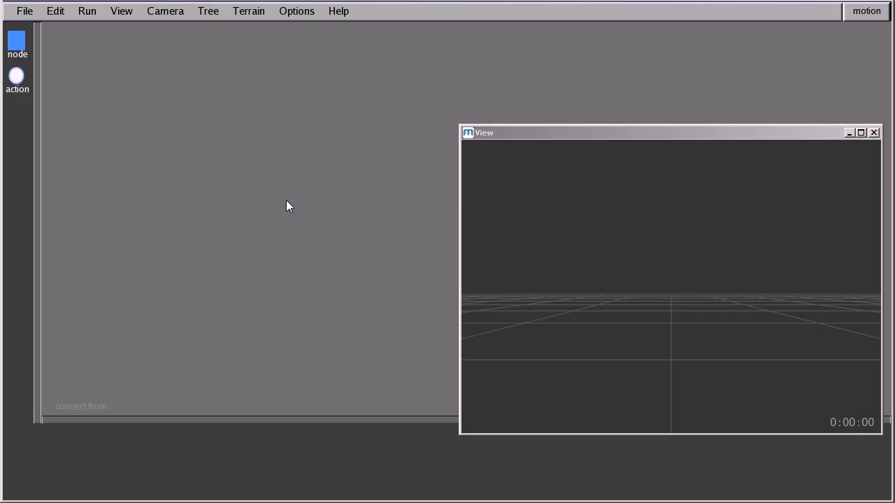
pyautogui.click(874, 14)
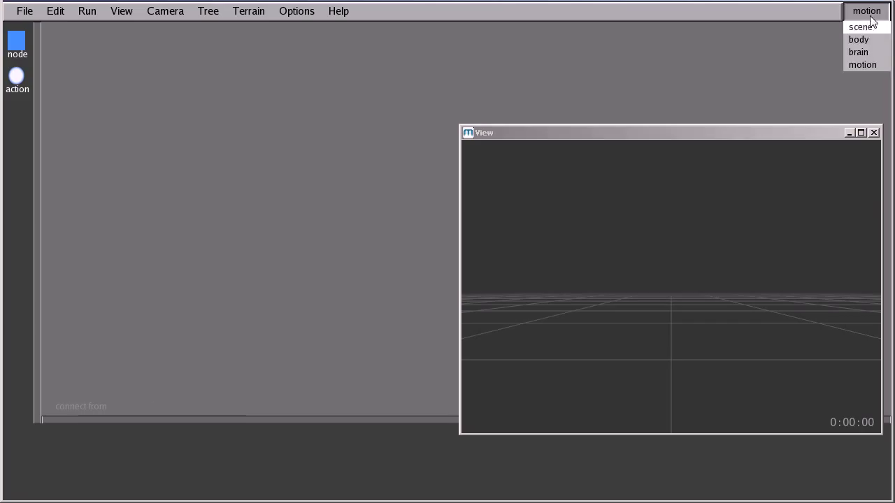
pyautogui.click(495, 6)
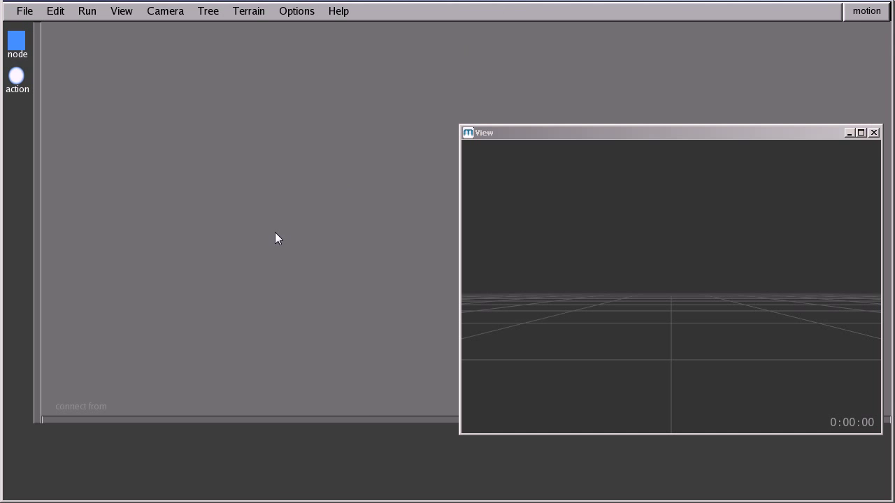
# Cycle the editing modes with F1–F4, glance at the File menu, and return to scene mode
pyautogui.press('F1')
pyautogui.press('F3')
pyautogui.press('F1')
pyautogui.press('F2')
pyautogui.press('F4')
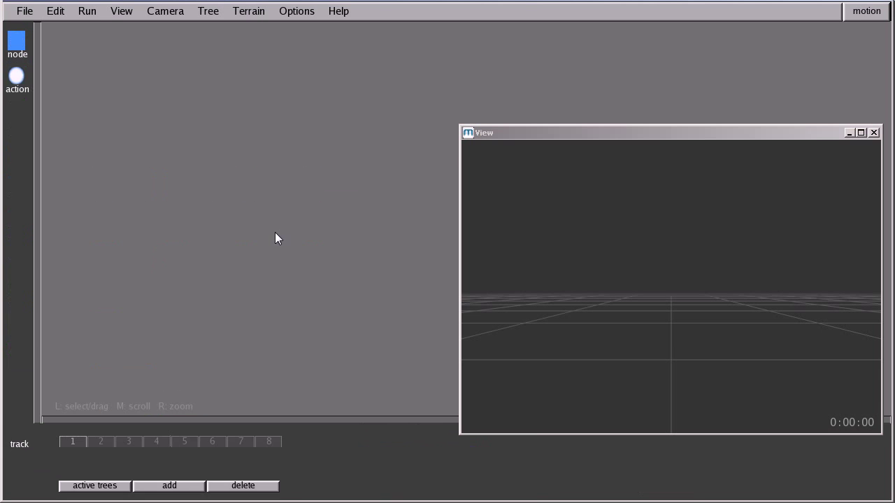
pyautogui.press('F3')
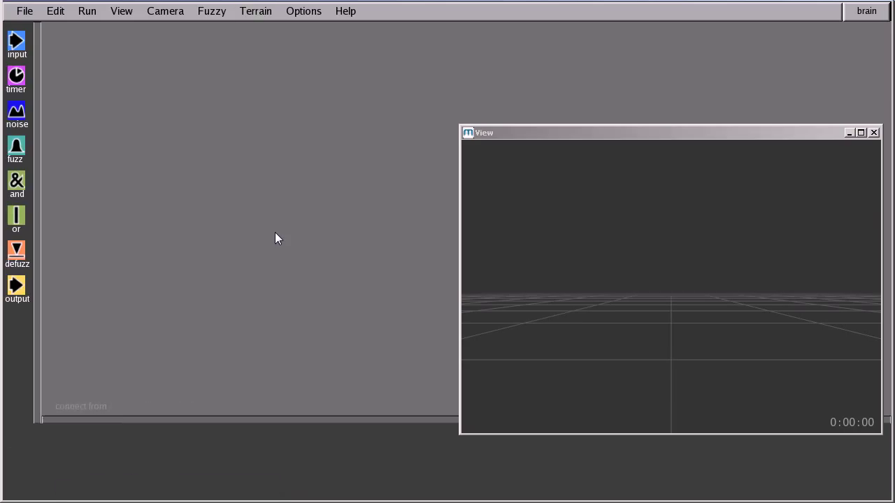
pyautogui.click(25, 12)
pyautogui.click(39, 28)
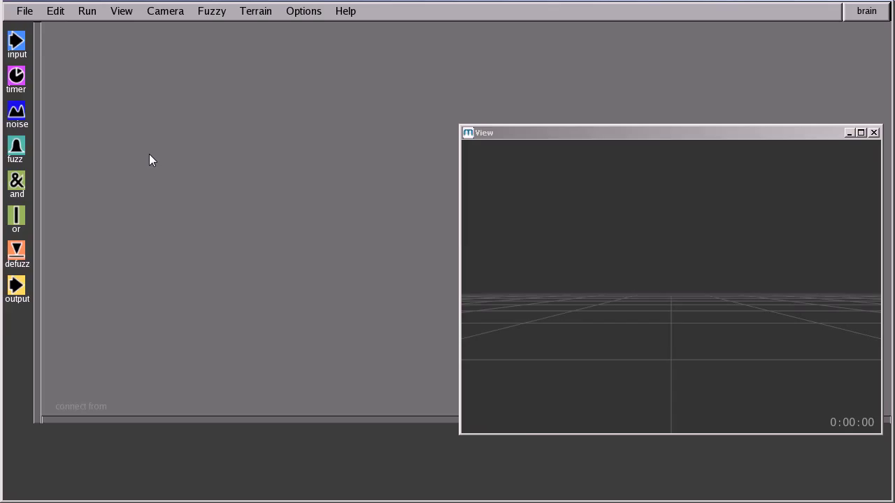
pyautogui.press('F2')
pyautogui.press('F1')
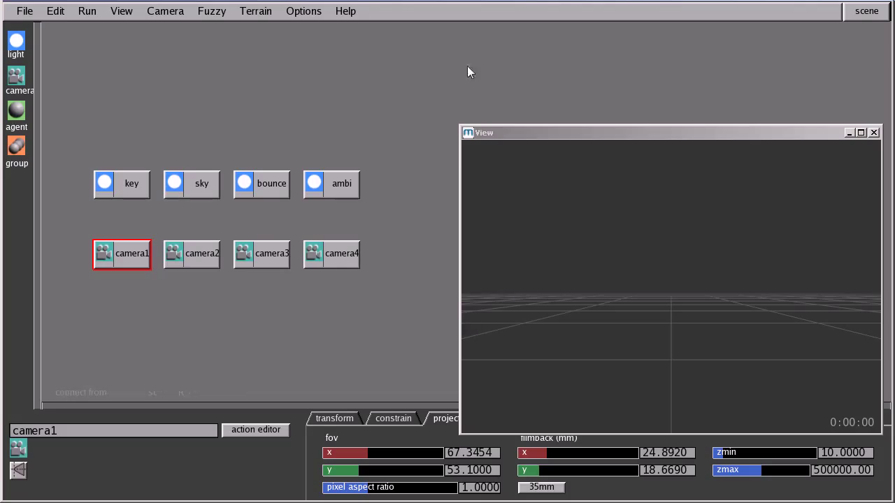
# Load the Rat agent from Rat.cdl, dismiss the message, and orbit to a side view
pyautogui.click(24, 13)
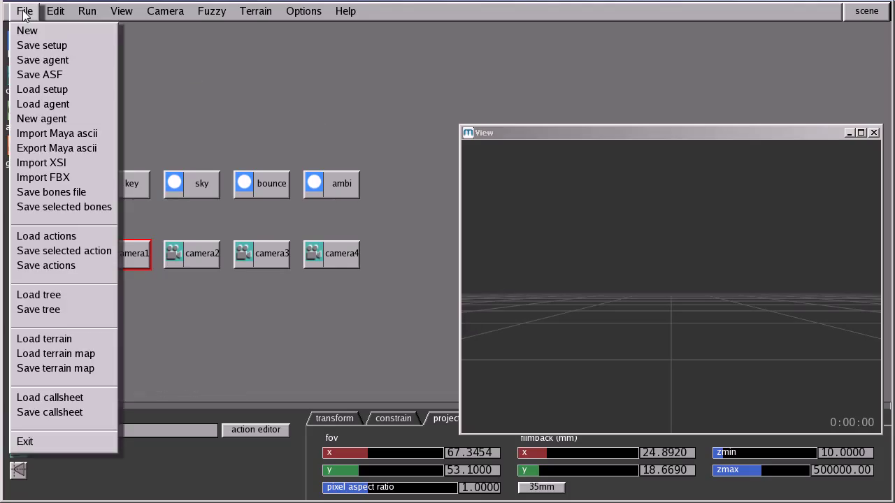
pyautogui.click(73, 112)
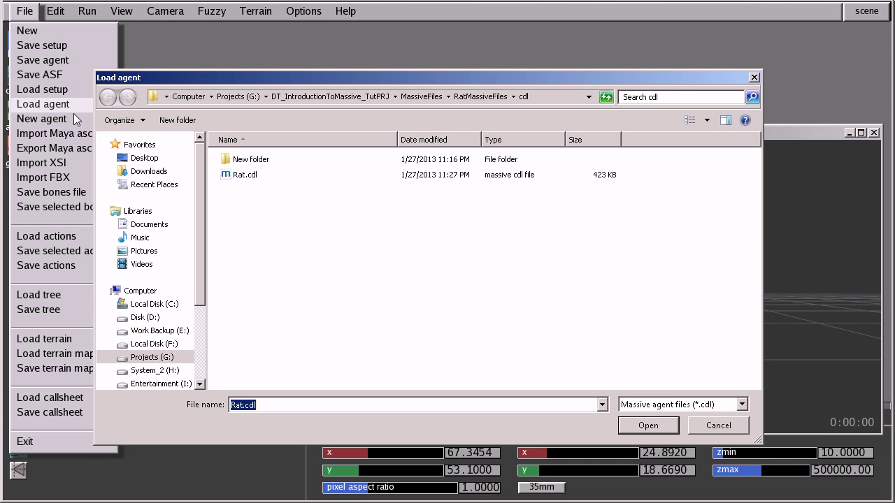
pyautogui.click(240, 181)
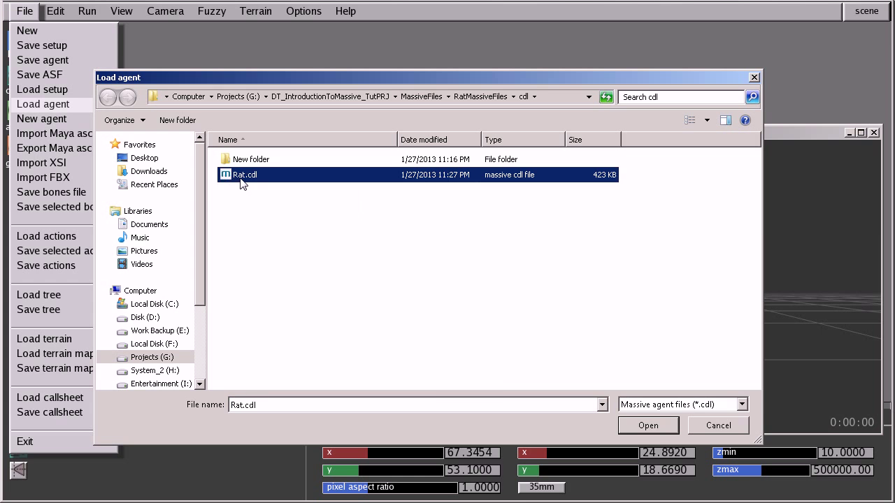
pyautogui.click(644, 431)
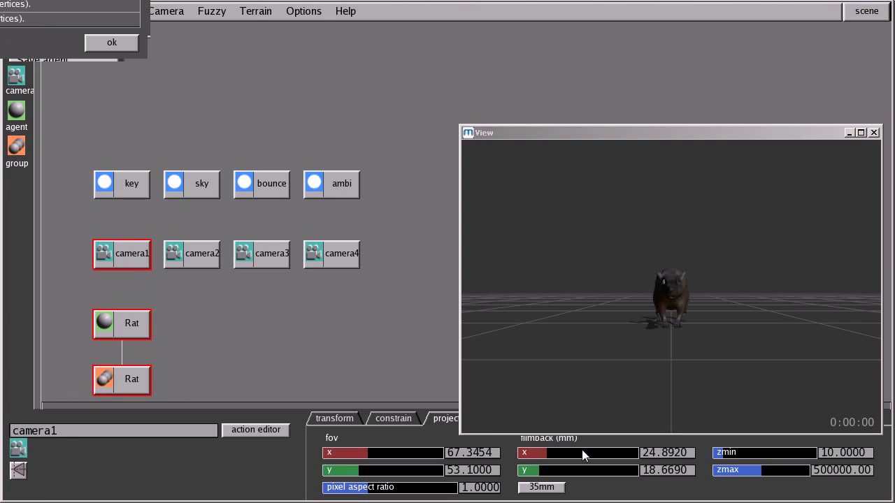
pyautogui.click(109, 43)
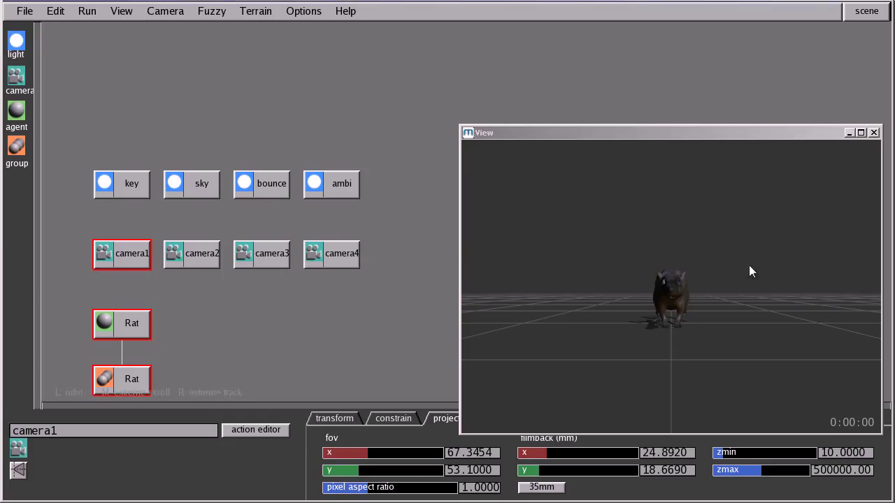
pyautogui.moveTo(713, 304); pyautogui.dragTo(709, 364)
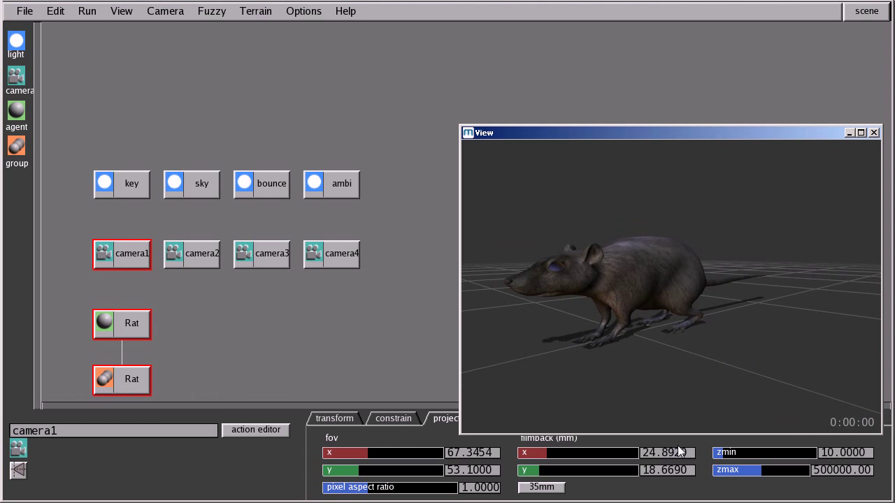
pyautogui.click(273, 345)
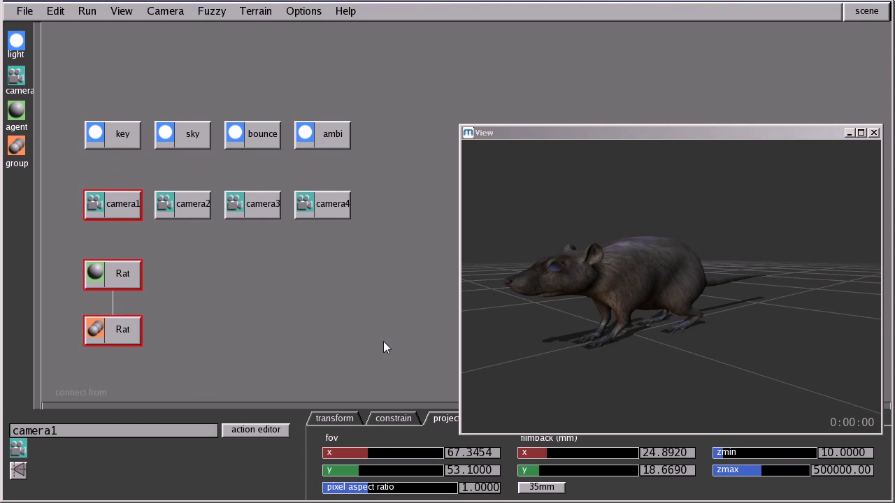
pyautogui.click(360, 346)
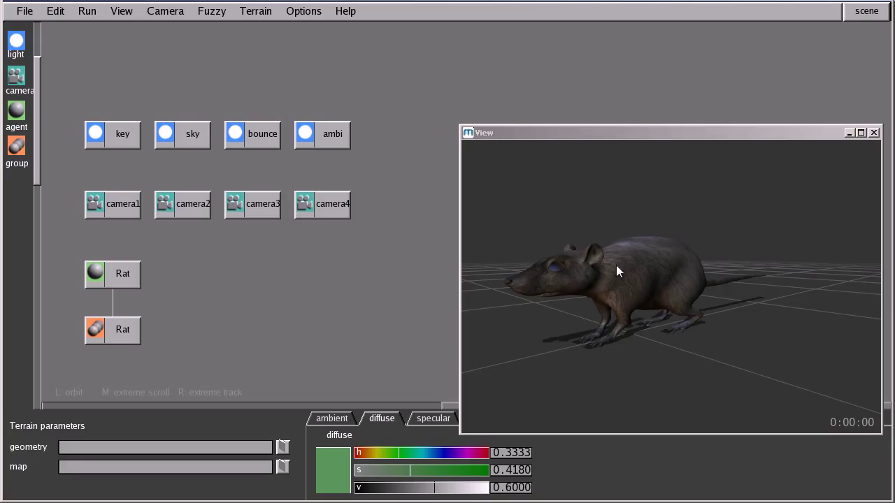
pyautogui.click(648, 137)
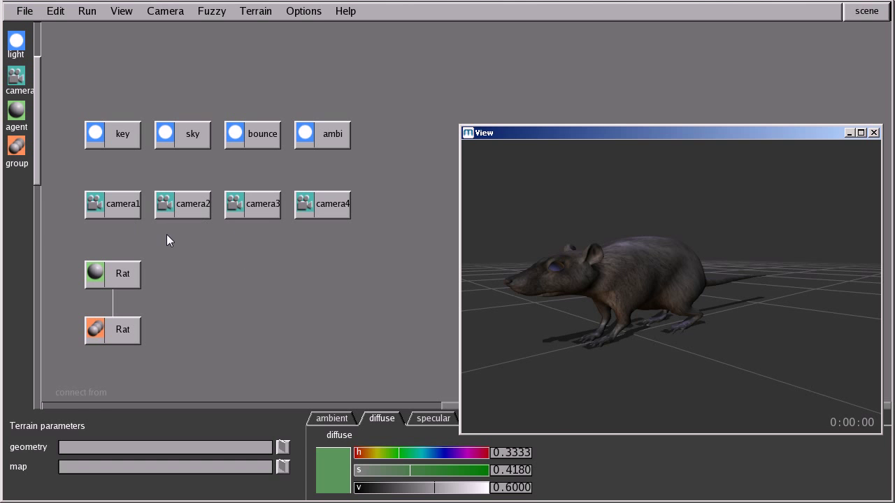
# Look through camera1, camera2, camera3 and camera4 in turn, cycling twice and ending on camera4
pyautogui.click(126, 208)
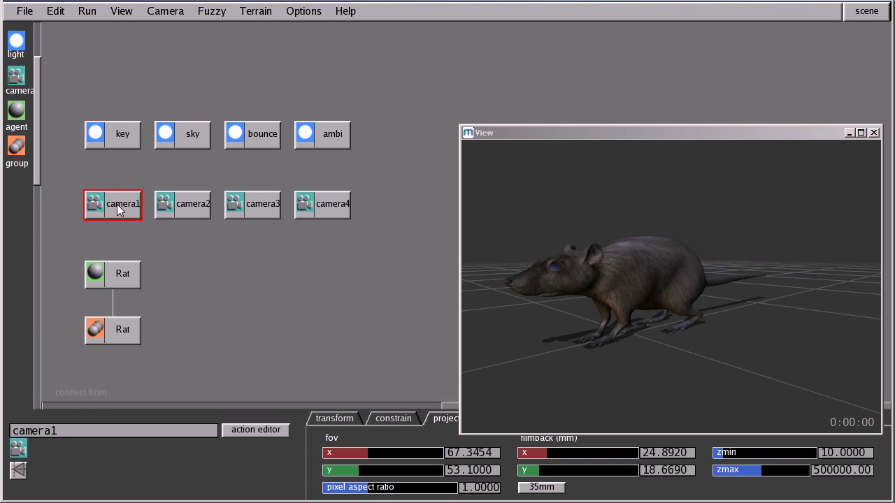
pyautogui.click(182, 213)
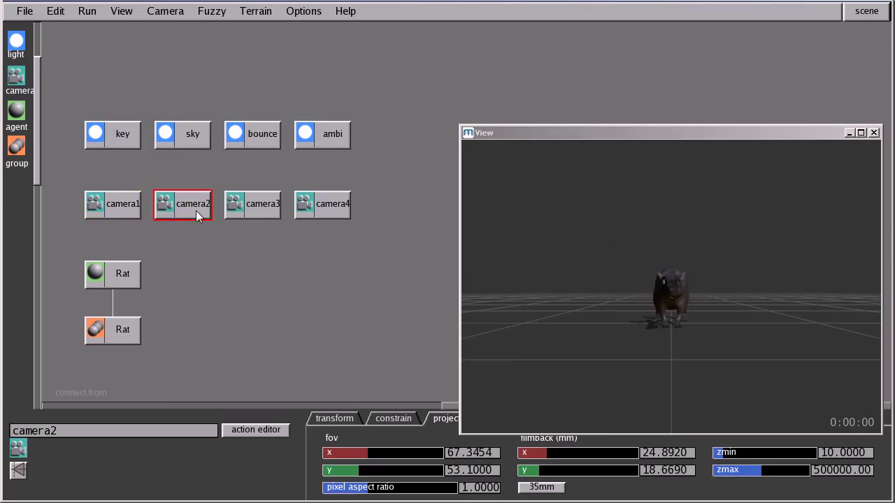
pyautogui.click(263, 212)
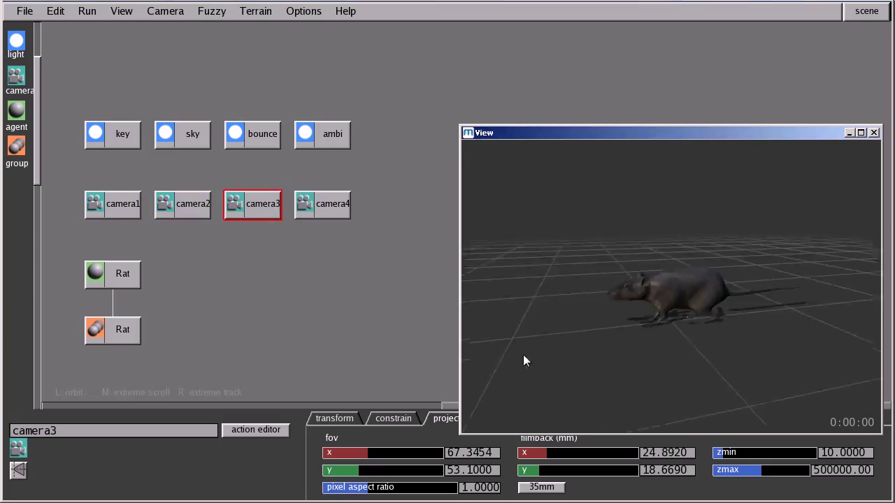
pyautogui.click(194, 211)
pyautogui.click(258, 213)
pyautogui.click(335, 211)
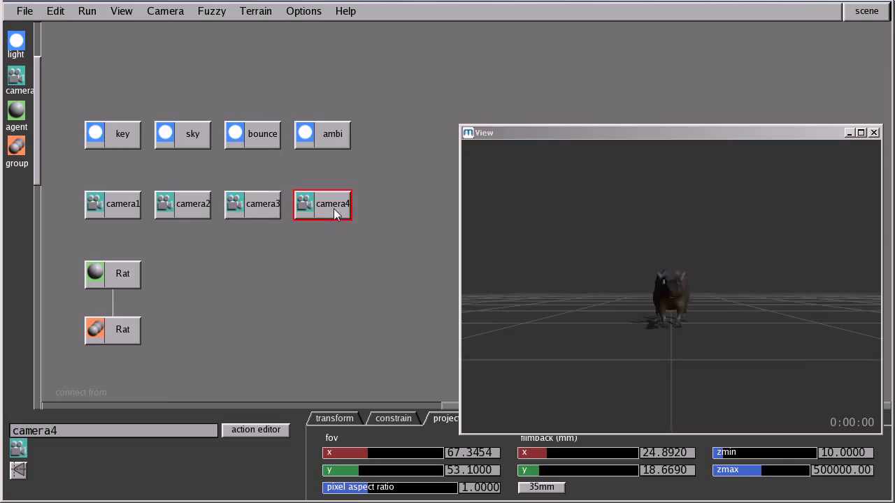
pyautogui.keyDown('alt'); pyautogui.moveTo(479, 256); pyautogui.dragTo(799, 300); pyautogui.keyUp('alt')
pyautogui.click(128, 209)
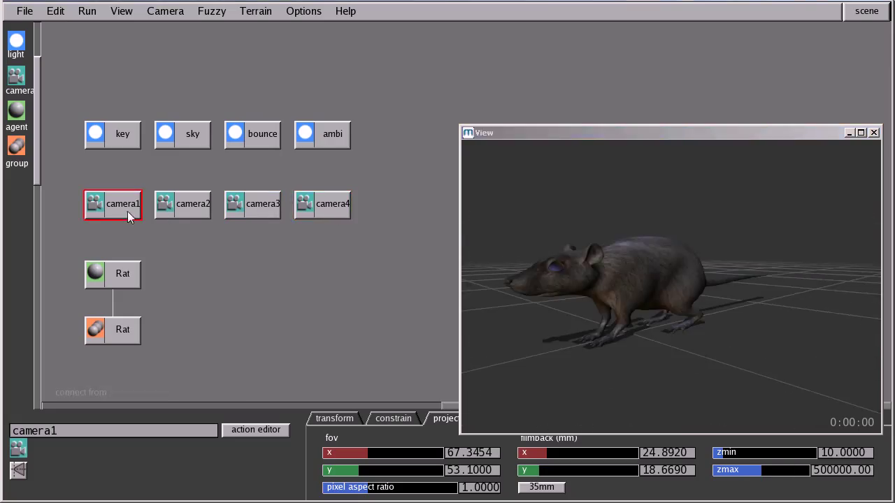
pyautogui.click(192, 210)
pyautogui.click(259, 209)
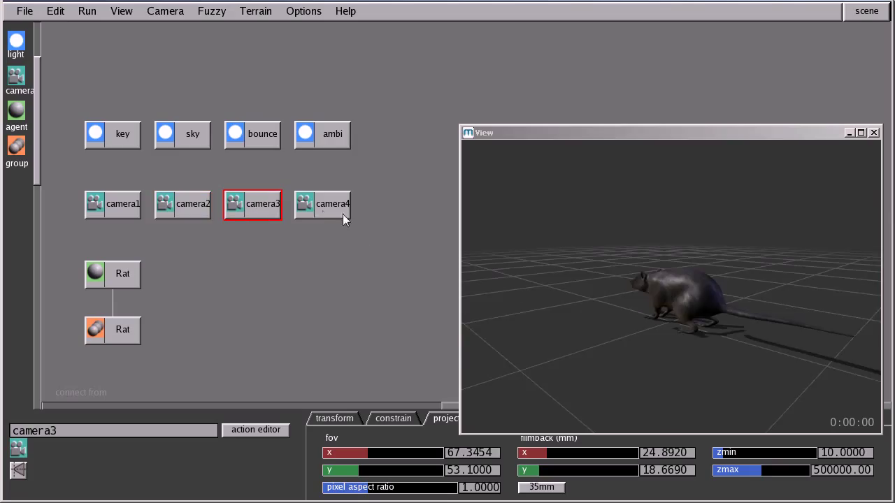
pyautogui.click(323, 211)
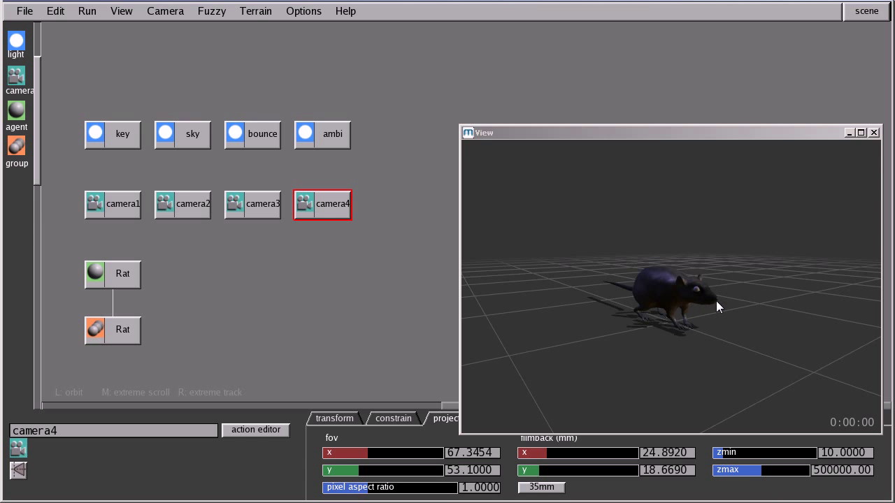
# Orbit and dolly camera4 around the rat until it faces the viewer at a low side angle
pyautogui.moveTo(732, 298); pyautogui.dragTo(765, 308)
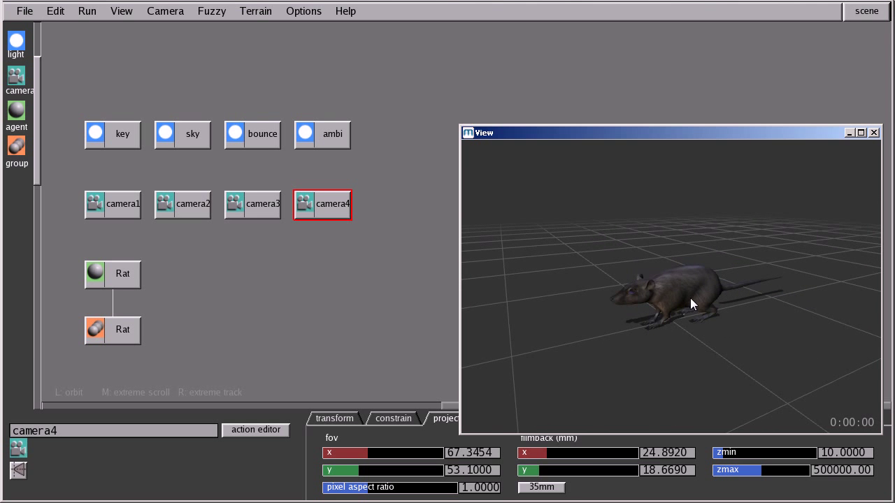
pyautogui.moveTo(690, 298); pyautogui.dragTo(697, 371, button='middle')
pyautogui.moveTo(683, 302); pyautogui.dragTo(549, 342)
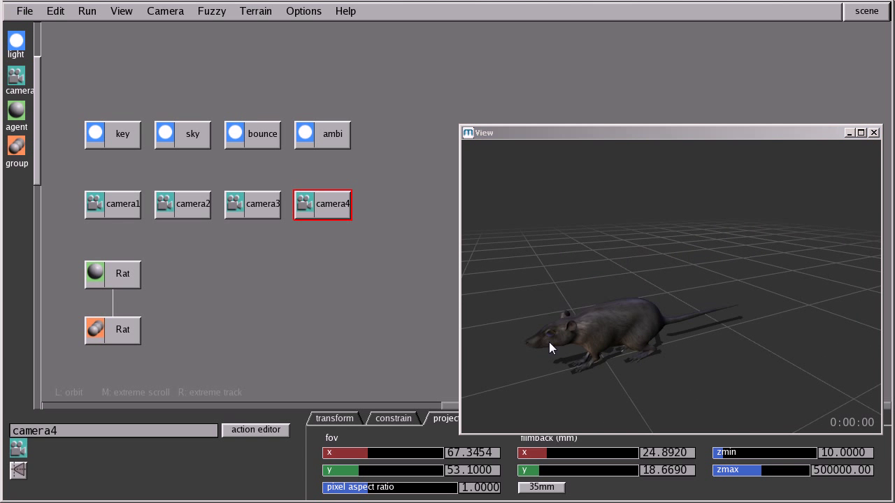
pyautogui.moveTo(549, 342); pyautogui.dragTo(419, 374)
pyautogui.moveTo(532, 321); pyautogui.dragTo(618, 336)
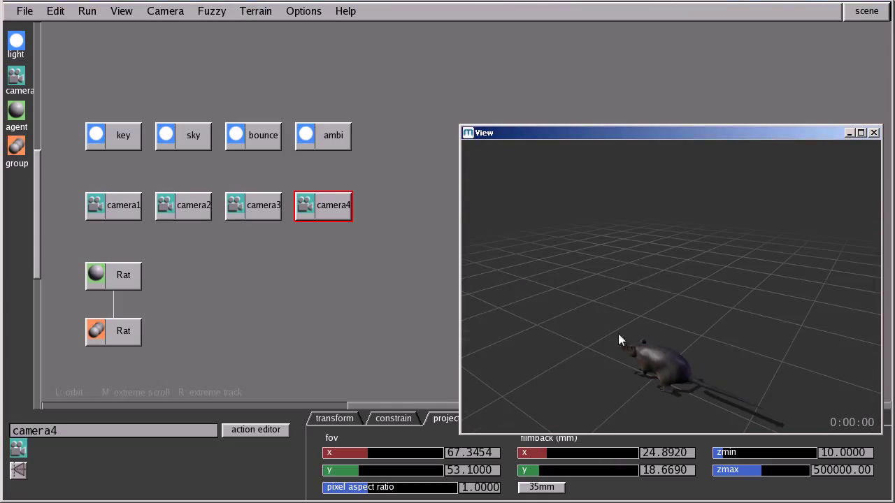
# Swing and tilt camera4, then pull it far back over a small grid patch
pyautogui.click(628, 267)
pyautogui.moveTo(629, 365); pyautogui.dragTo(622, 272)
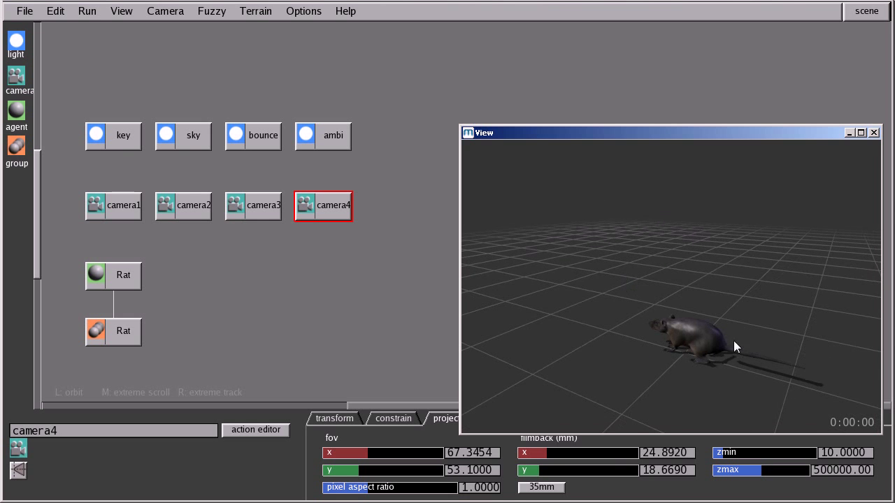
pyautogui.moveTo(715, 358); pyautogui.dragTo(671, 309)
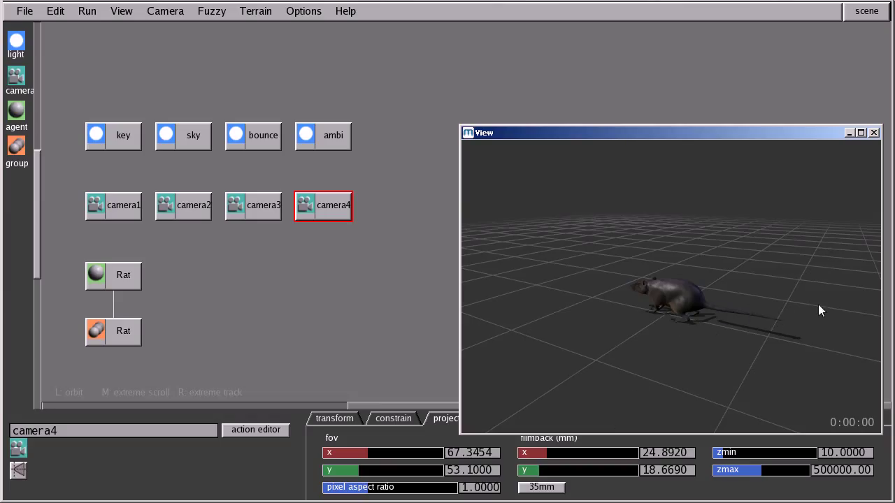
pyautogui.moveTo(817, 310); pyautogui.dragTo(610, 343, button='middle')
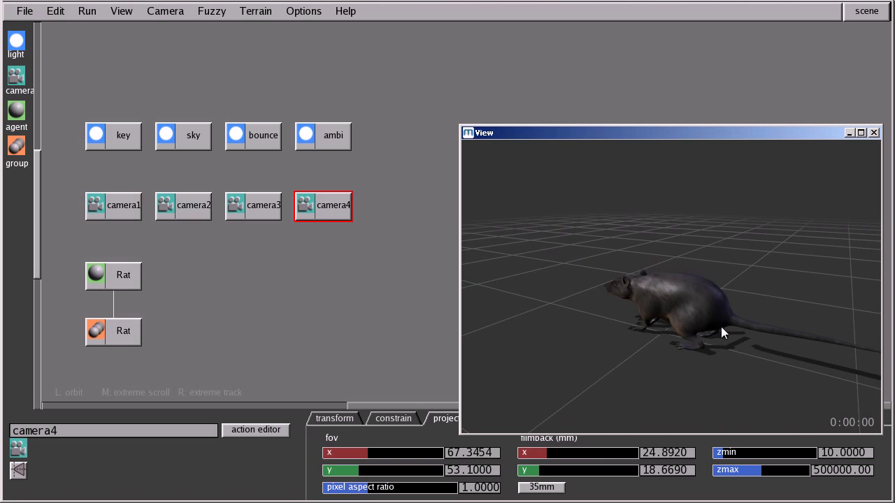
pyautogui.moveTo(774, 302); pyautogui.dragTo(546, 362, button='middle')
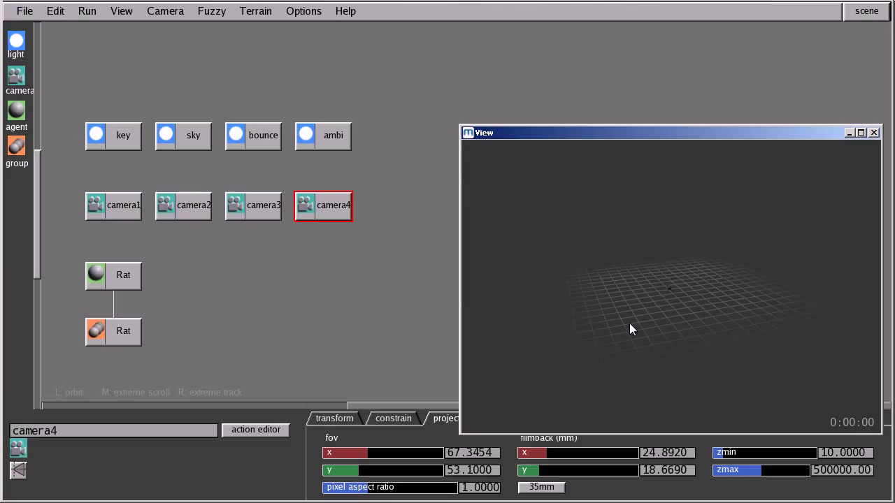
# Flatten the grid view and track camera4 across until grid and rat leave the frame
pyautogui.moveTo(634, 333); pyautogui.dragTo(865, 388, button='middle')
pyautogui.moveTo(596, 312); pyautogui.dragTo(736, 309, button='middle')
pyautogui.moveTo(714, 338); pyautogui.dragTo(653, 329, button='middle')
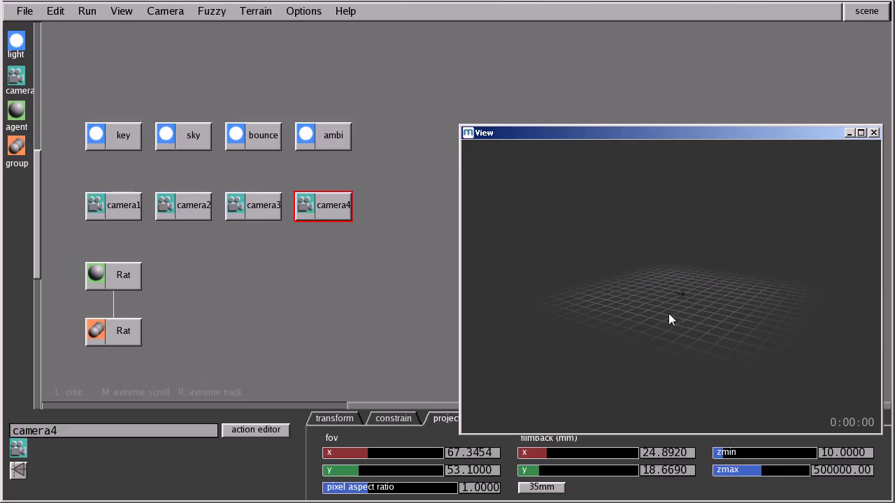
pyautogui.moveTo(663, 308); pyautogui.dragTo(718, 331, button='middle')
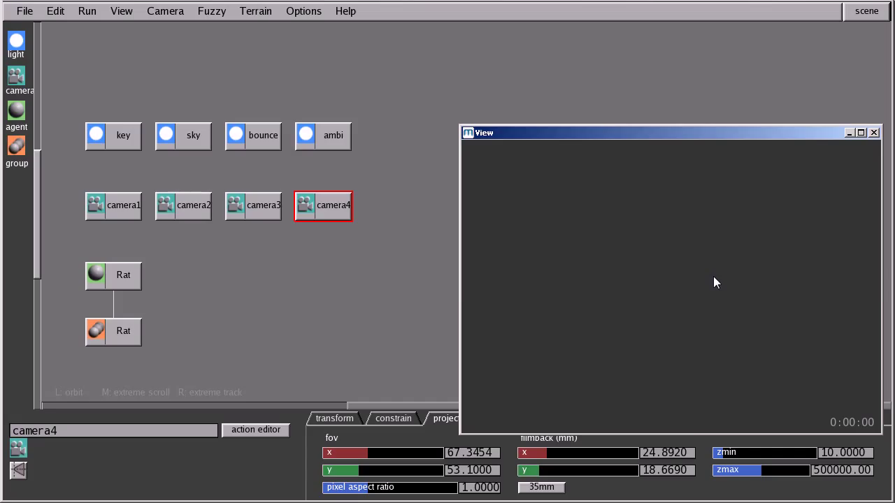
# Frame the rat with the F key, then orbit to a wider side view
pyautogui.press('f')
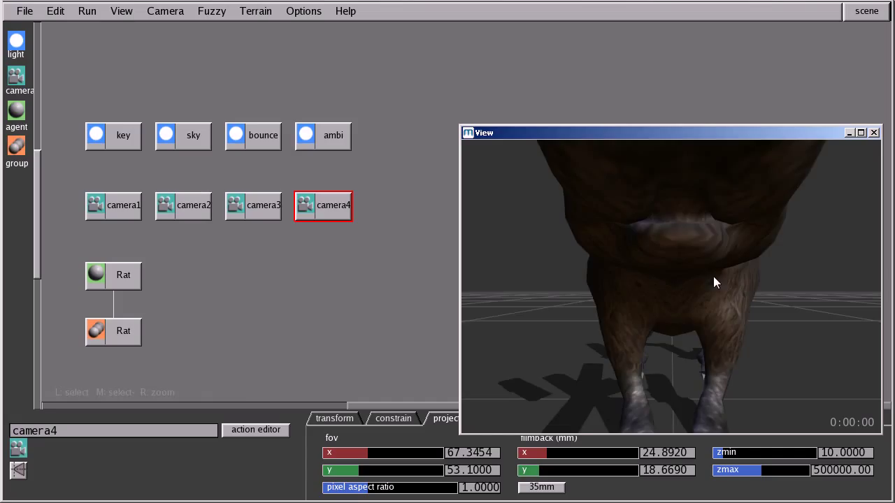
pyautogui.moveTo(727, 302); pyautogui.dragTo(622, 346)
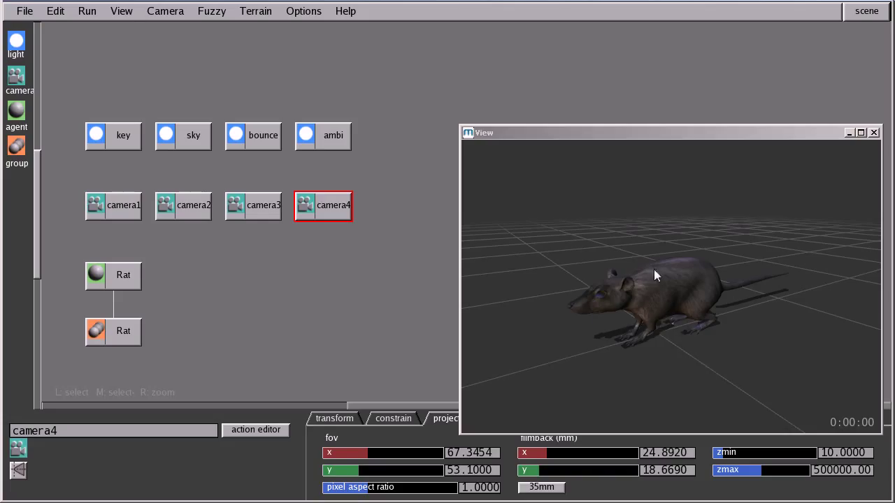
pyautogui.click(125, 14)
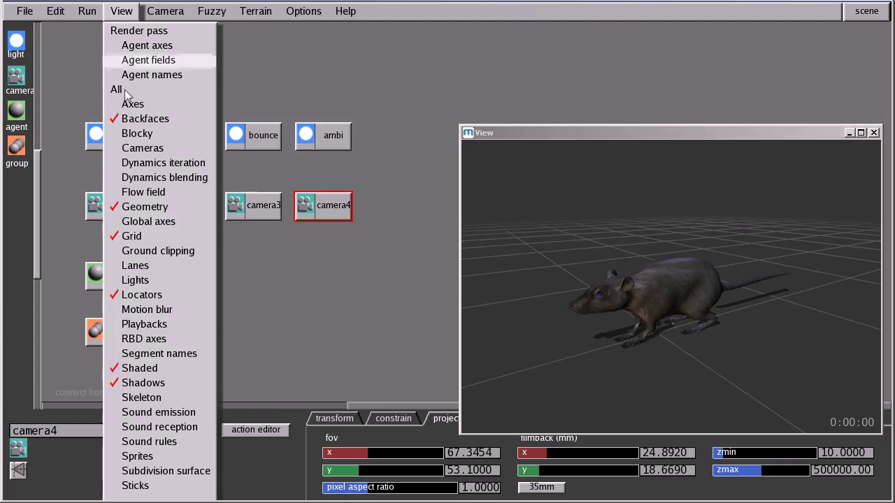
pyautogui.click(140, 369)
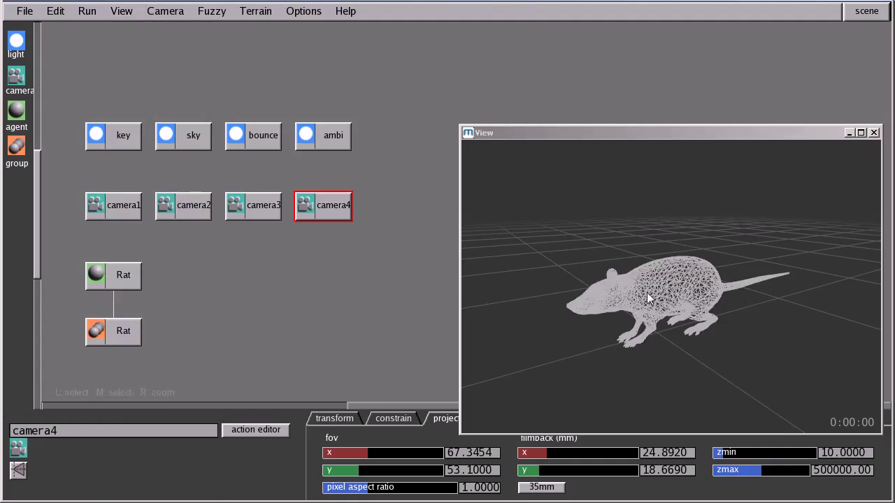
pyautogui.click(121, 11)
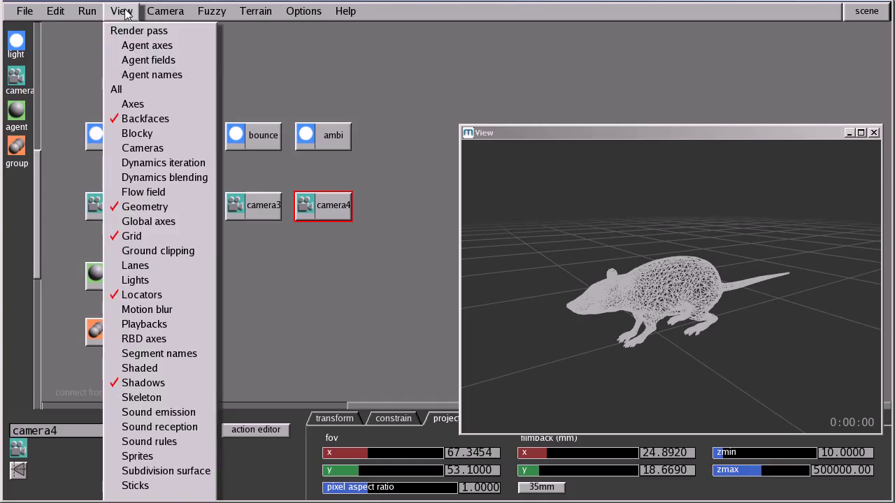
pyautogui.click(144, 374)
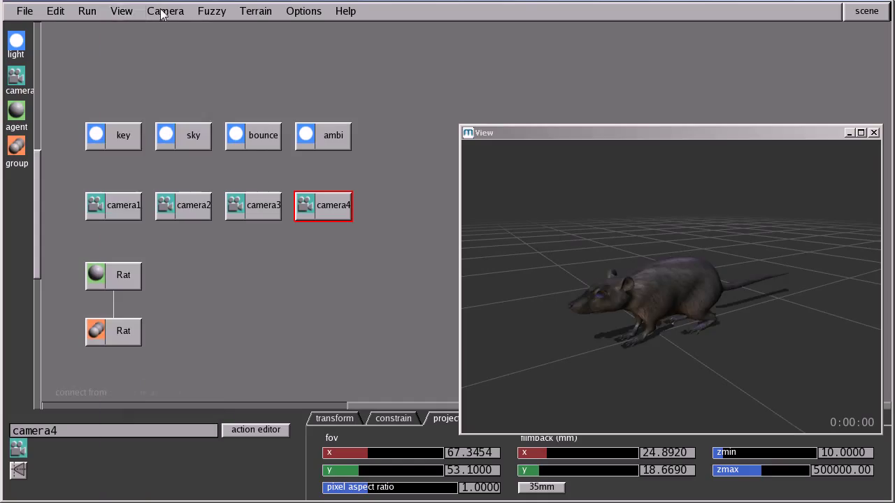
pyautogui.click(121, 12)
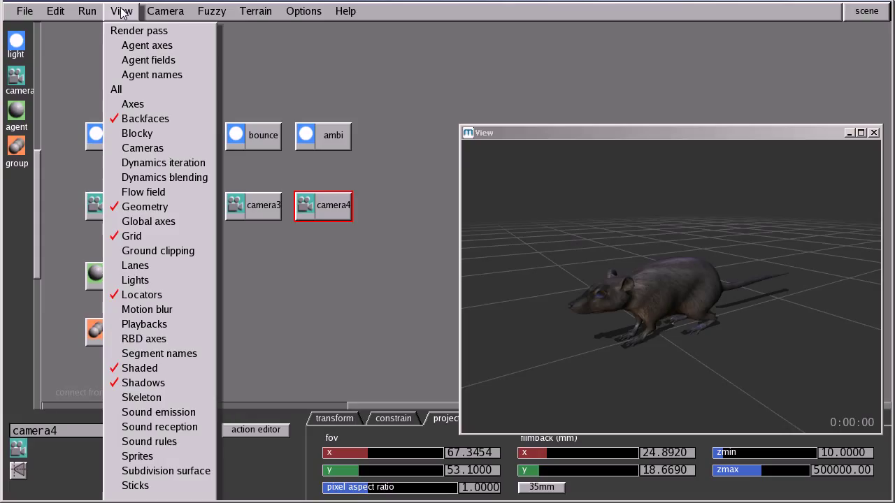
pyautogui.click(137, 398)
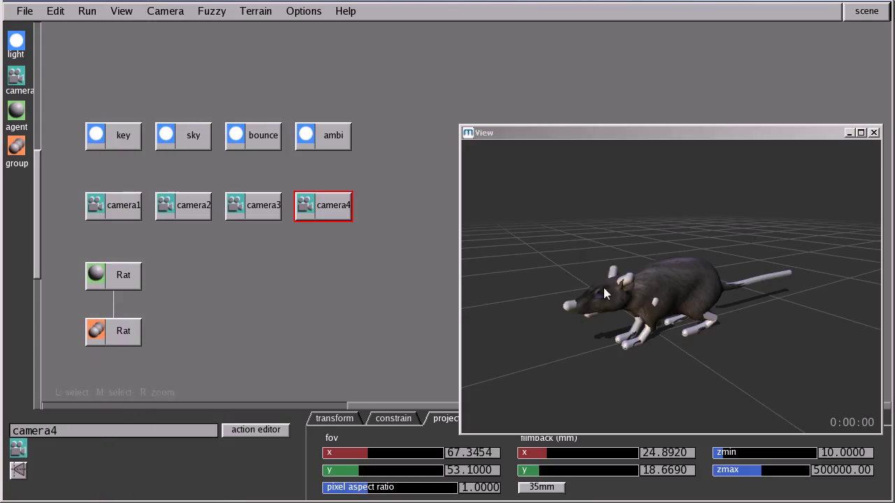
pyautogui.click(121, 12)
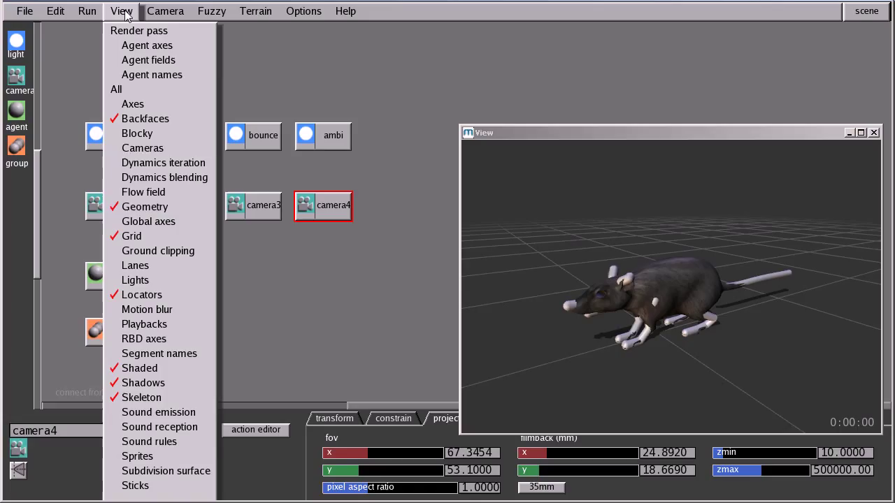
pyautogui.click(146, 209)
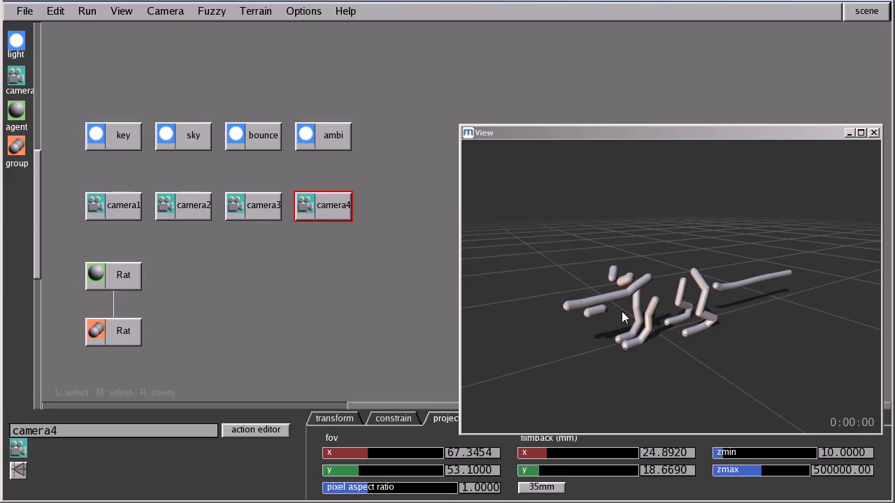
pyautogui.click(122, 11)
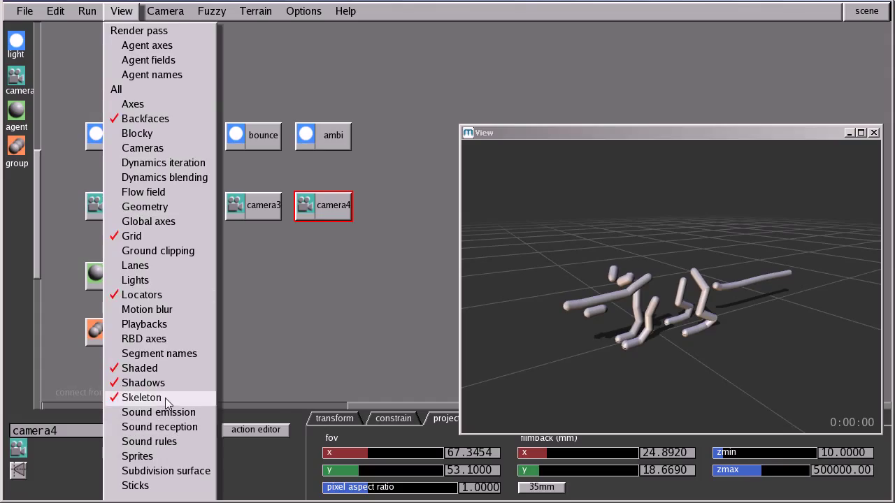
pyautogui.click(165, 207)
pyautogui.click(122, 11)
pyautogui.click(140, 404)
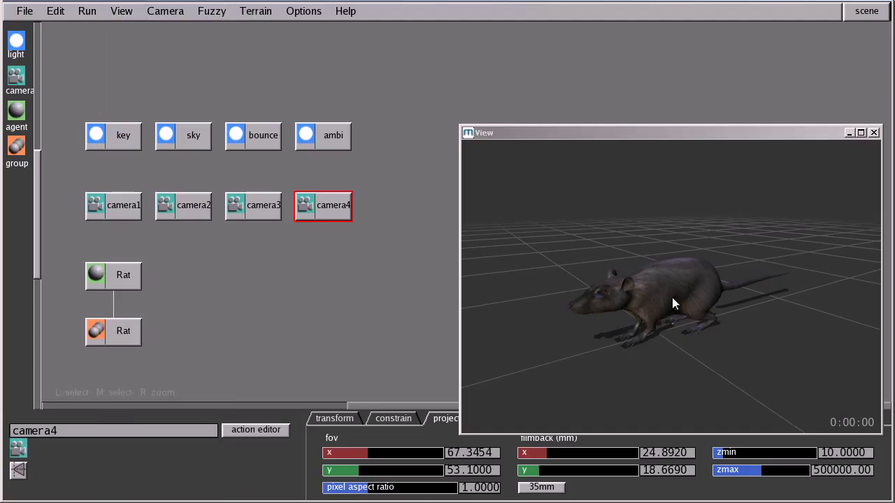
pyautogui.click(712, 138)
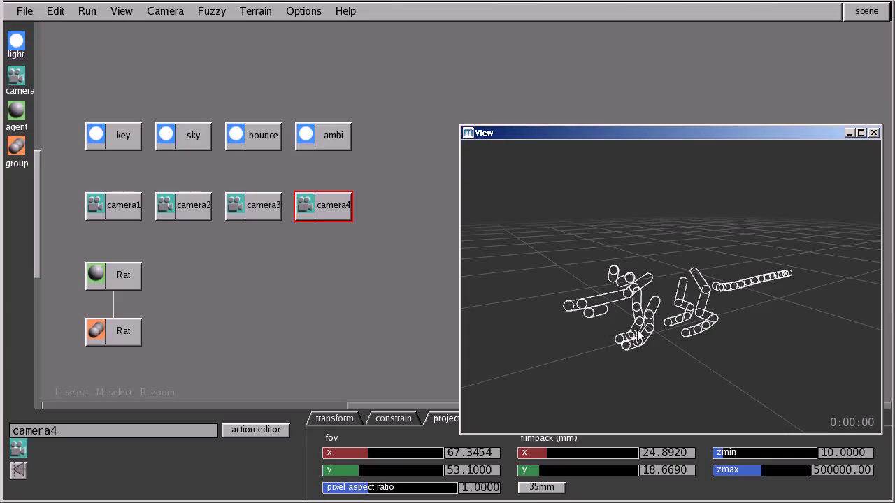
# Show the rat as shaded bones with S, then as its textured mesh with G
pyautogui.press('s')
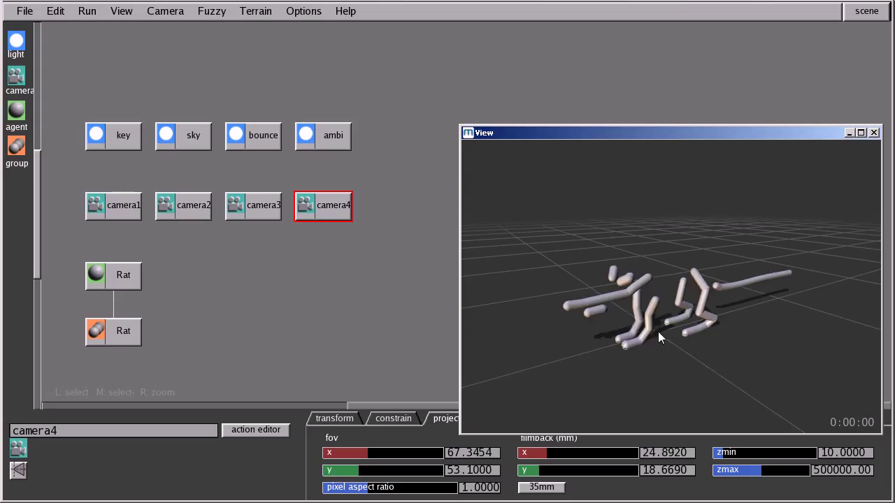
pyautogui.press('g')
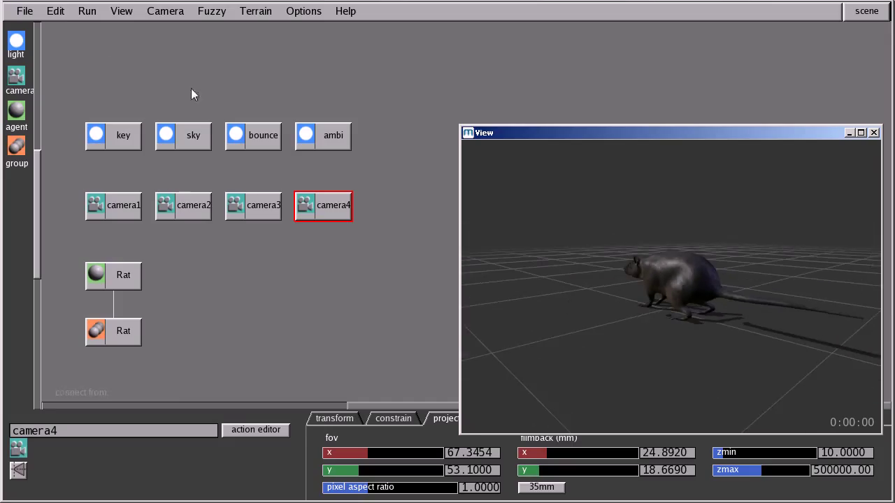
# Start the rat simulation with Run > Go, then stop it at 0:07:17
pyautogui.click(87, 11)
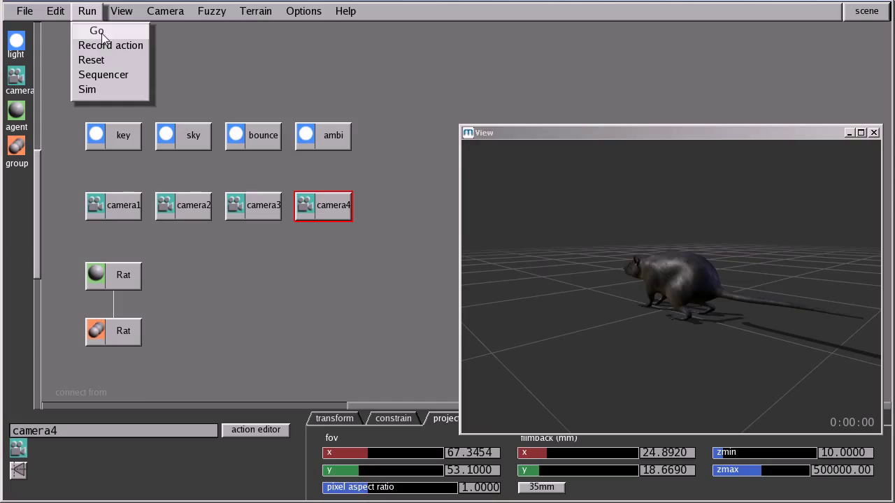
pyautogui.click(98, 31)
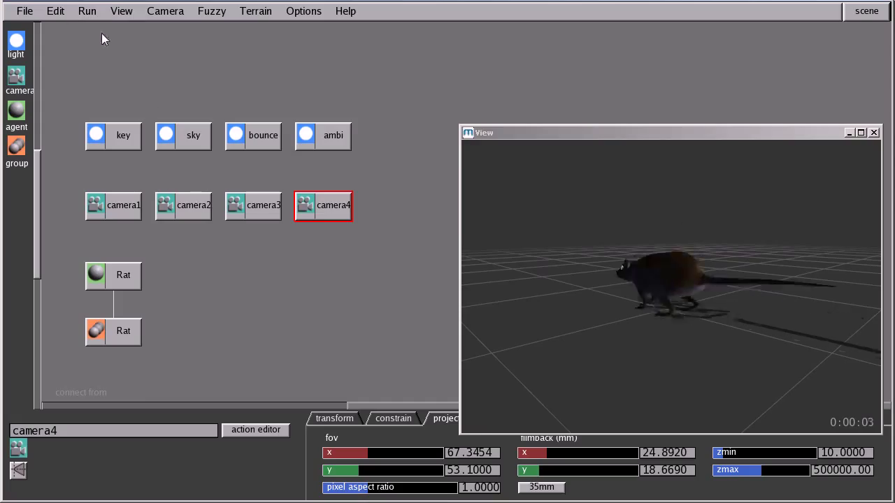
pyautogui.click(583, 272)
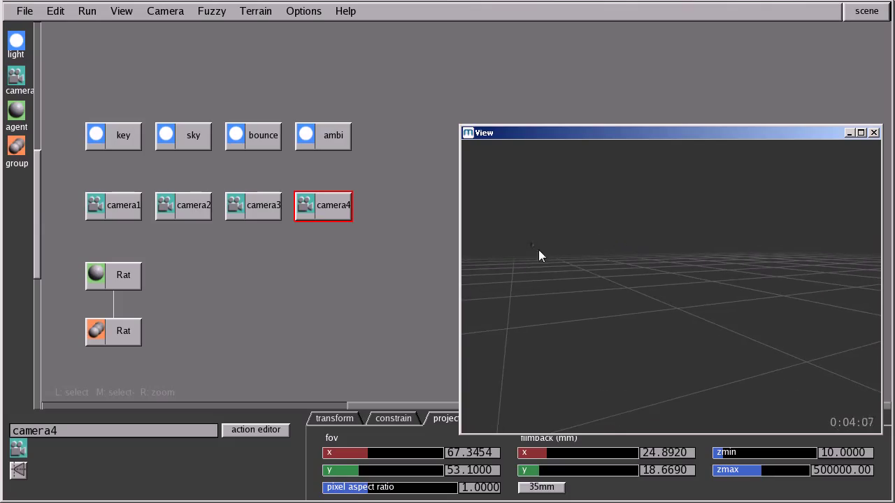
pyautogui.click(87, 12)
pyautogui.click(96, 32)
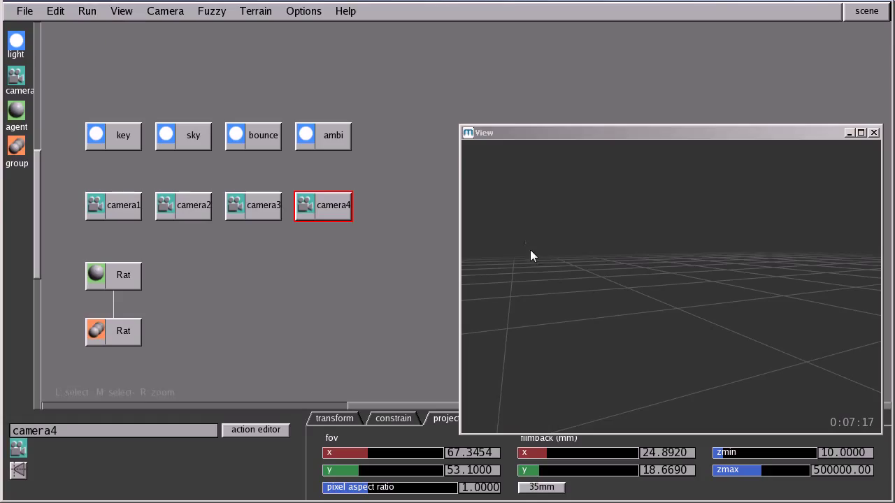
pyautogui.click(95, 11)
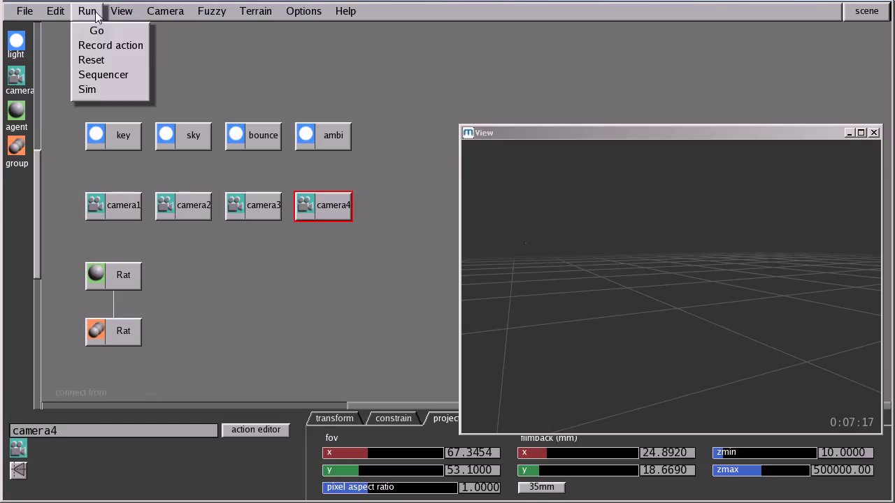
# Reset the simulation, orbit around the rat, and start playback
pyautogui.click(108, 64)
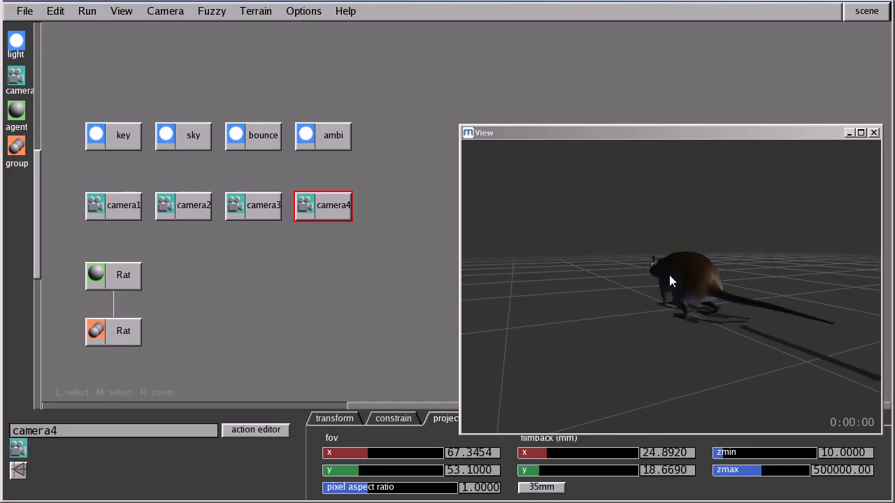
pyautogui.moveTo(630, 294); pyautogui.dragTo(712, 317)
pyautogui.moveTo(531, 272); pyautogui.dragTo(606, 301)
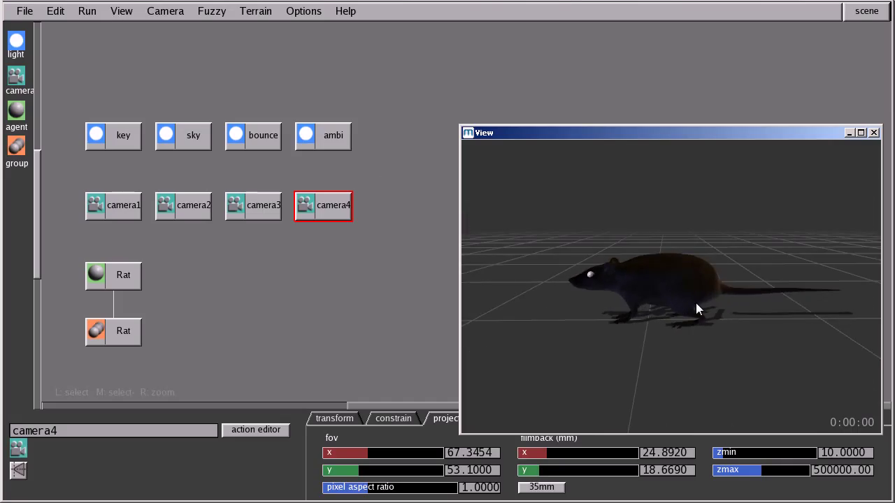
pyautogui.press('space')
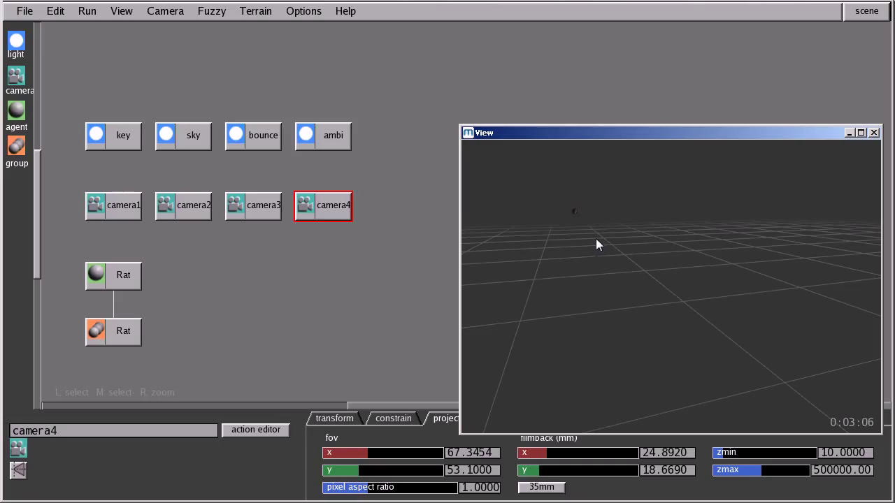
# Reset again, orbit behind the rat, replay, and follow it up close during the run
pyautogui.press('Home')
pyautogui.moveTo(694, 299); pyautogui.dragTo(848, 283)
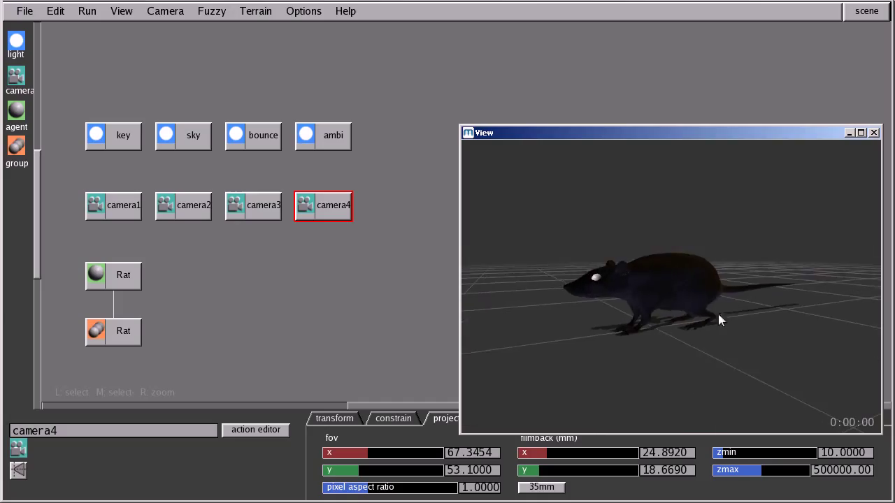
pyautogui.moveTo(699, 315); pyautogui.dragTo(745, 355)
pyautogui.moveTo(723, 313); pyautogui.dragTo(682, 340)
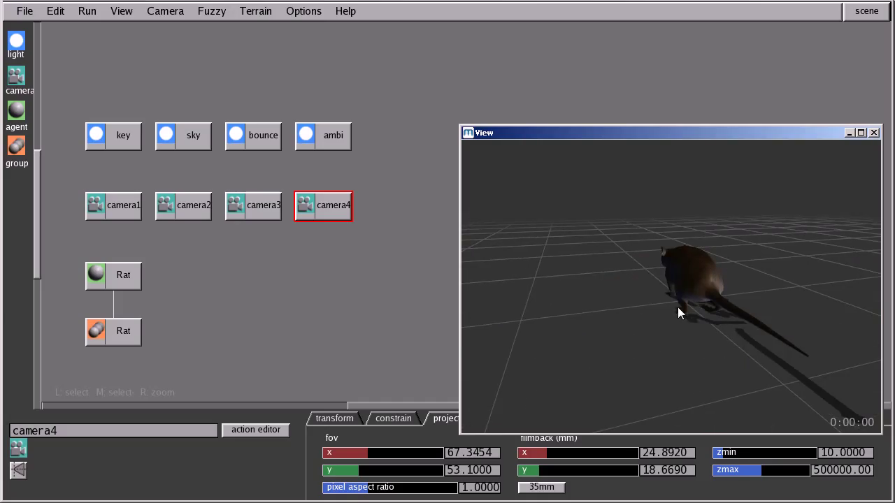
pyautogui.press('space')
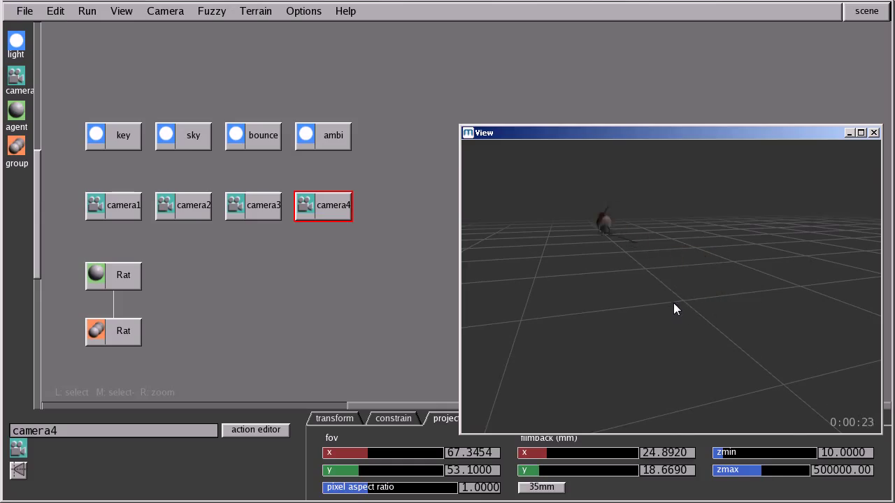
pyautogui.moveTo(584, 213)
pyautogui.mouseDown()
pyautogui.moveTo(664, 201)
pyautogui.moveTo(600, 217)
pyautogui.mouseUp()
pyautogui.moveTo(564, 247); pyautogui.dragTo(774, 384)
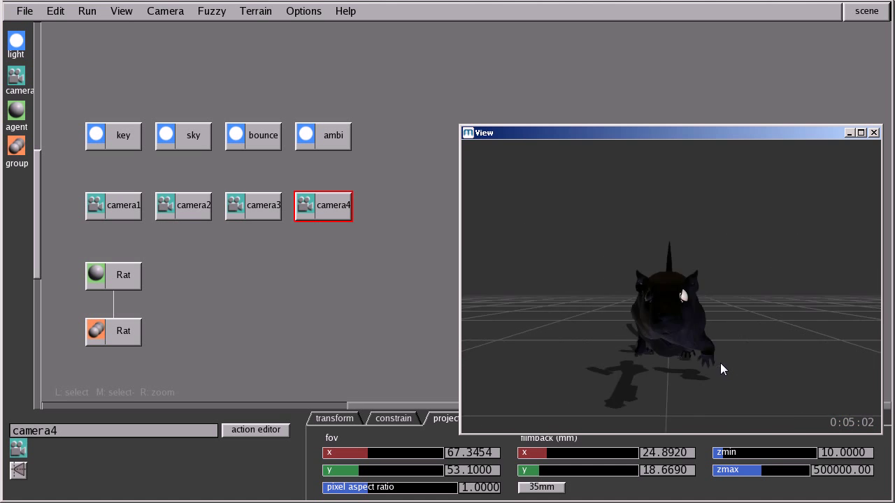
pyautogui.moveTo(720, 363); pyautogui.dragTo(734, 340)
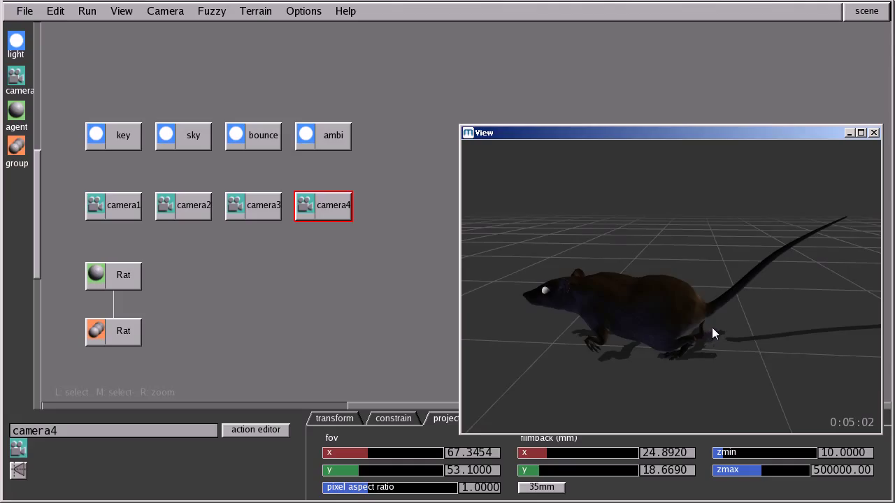
pyautogui.moveTo(725, 334); pyautogui.dragTo(649, 337)
# Reset the simulation to 0:00:00 with Home, then replay it with Space
pyautogui.press('Home')
pyautogui.press('space')
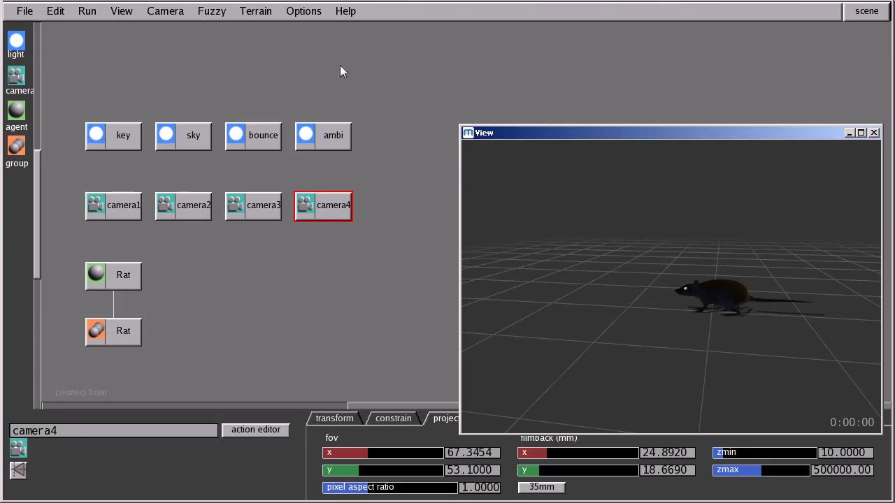
# Set the grid size to 16000 in Options > Grid size
pyautogui.click(302, 11)
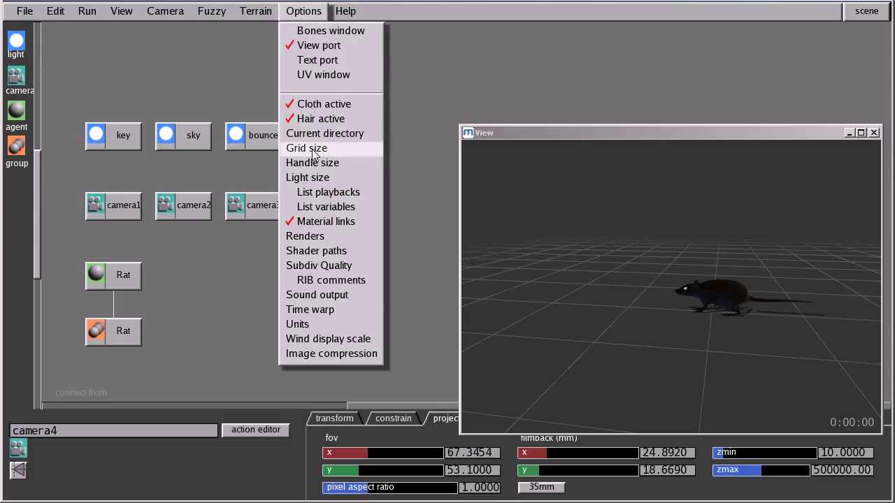
pyautogui.click(592, 231)
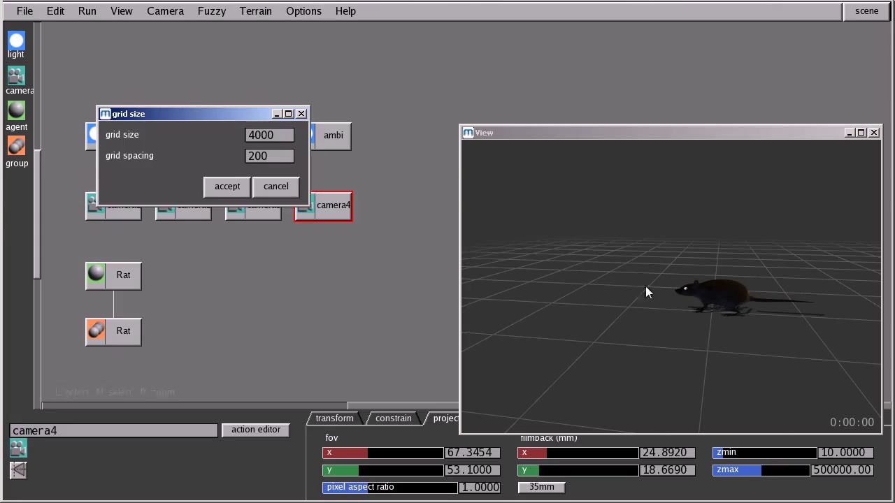
pyautogui.moveTo(701, 282); pyautogui.dragTo(681, 252, button='right')
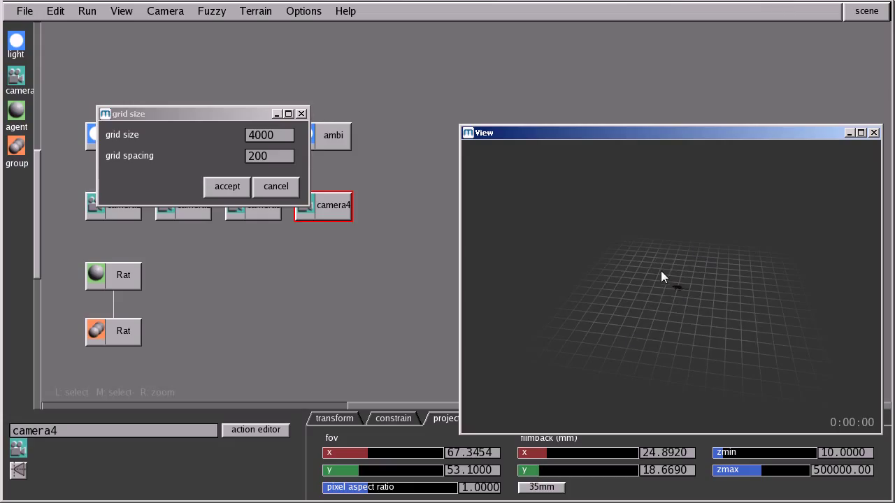
pyautogui.click(288, 139)
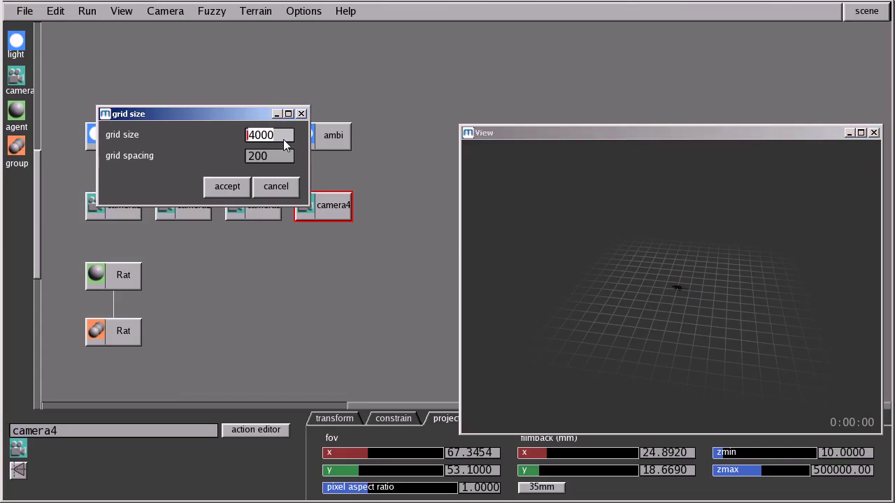
pyautogui.write('16000')
pyautogui.press('Return')
pyautogui.click(787, 276)
# Set the grid spacing to 50, adjusting the view near the rat
pyautogui.keyDown('alt'); pyautogui.moveTo(757, 248); pyautogui.dragTo(739, 261); pyautogui.keyUp('alt')
pyautogui.keyDown('alt'); pyautogui.moveTo(776, 349); pyautogui.dragTo(696, 316); pyautogui.keyUp('alt')
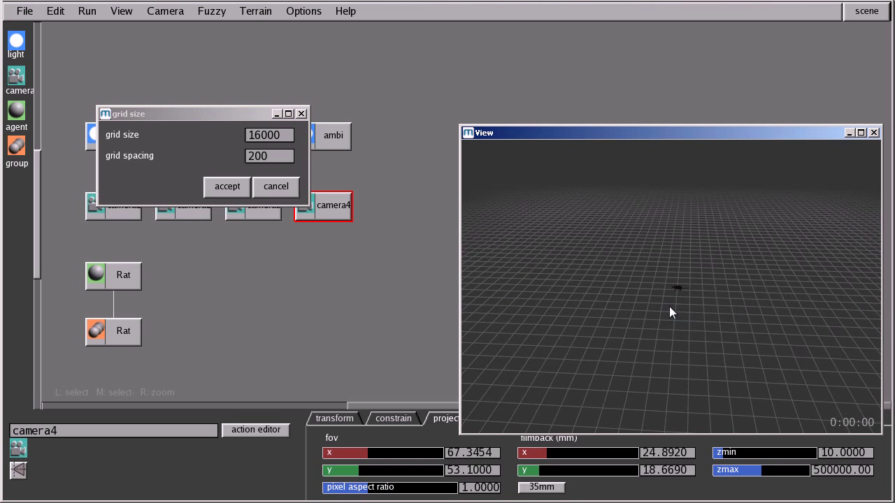
pyautogui.keyDown('alt'); pyautogui.moveTo(673, 301); pyautogui.dragTo(765, 331, button='right'); pyautogui.keyUp('alt')
pyautogui.click(272, 157)
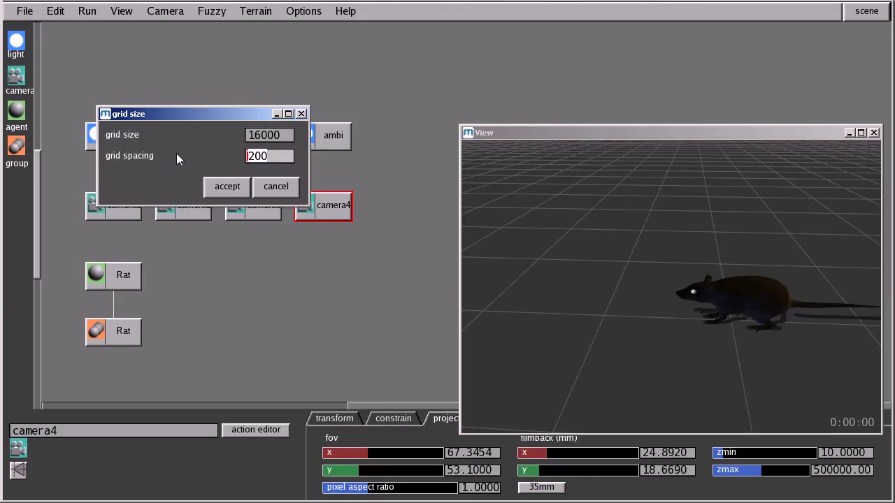
pyautogui.press('Delete')
pyautogui.press('Delete')
pyautogui.press('Delete')
pyautogui.write('50')
pyautogui.press('Return')
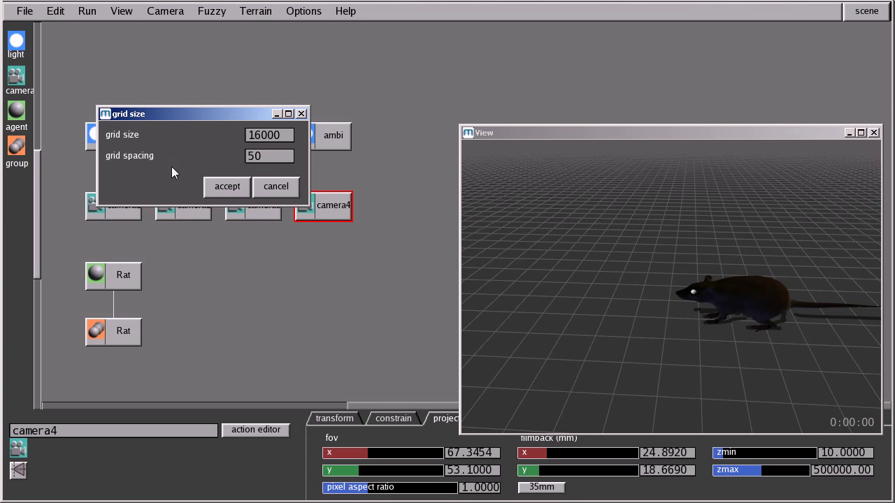
# Accept the 16000-size, 50-spacing grid and zoom the view in close beside the rat
pyautogui.click(227, 187)
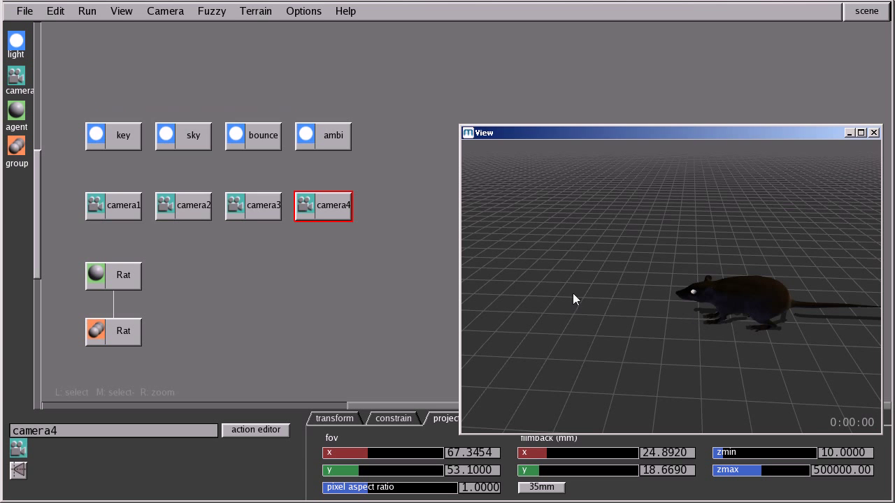
pyautogui.moveTo(668, 305); pyautogui.dragTo(653, 270)
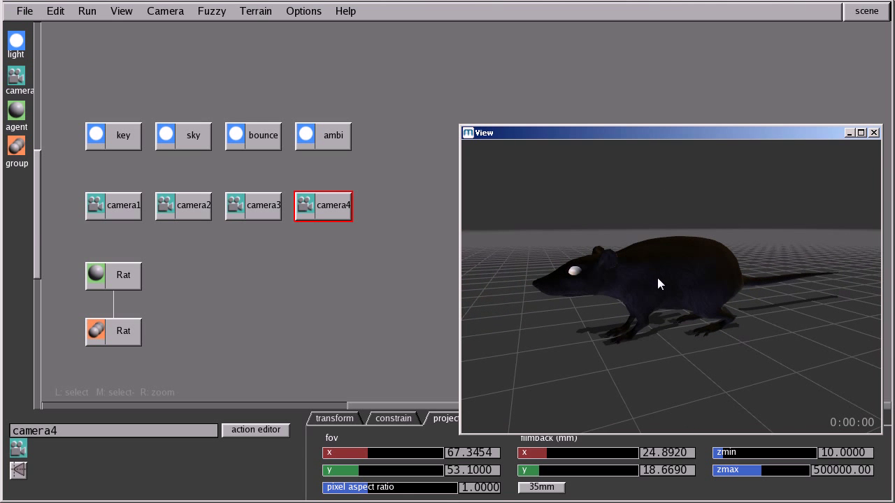